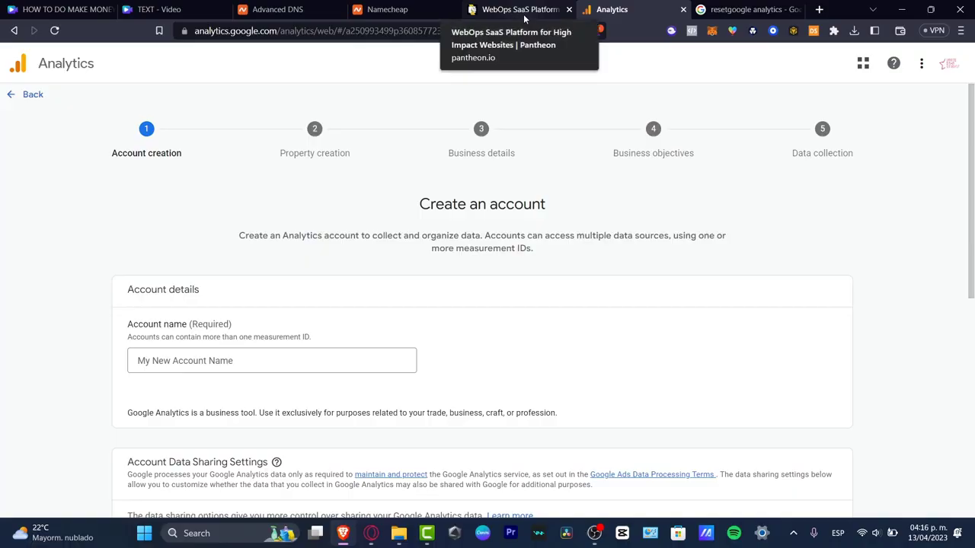
Switch to the Pantheon website, dismiss the free trial offer and go to the login page.
{"action": "left_click", "coordinate": [522, 10]}
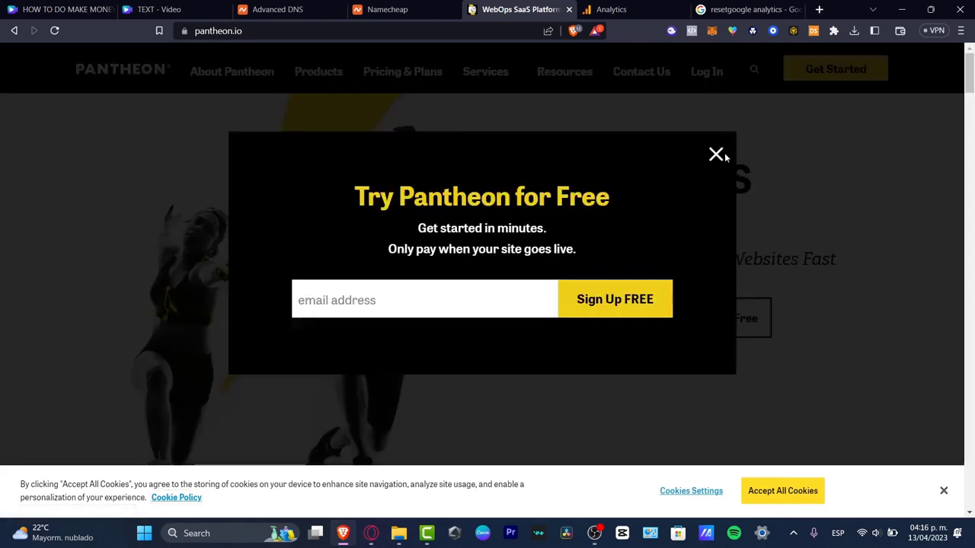
{"action": "left_click", "coordinate": [716, 155]}
{"action": "left_click", "coordinate": [709, 76]}
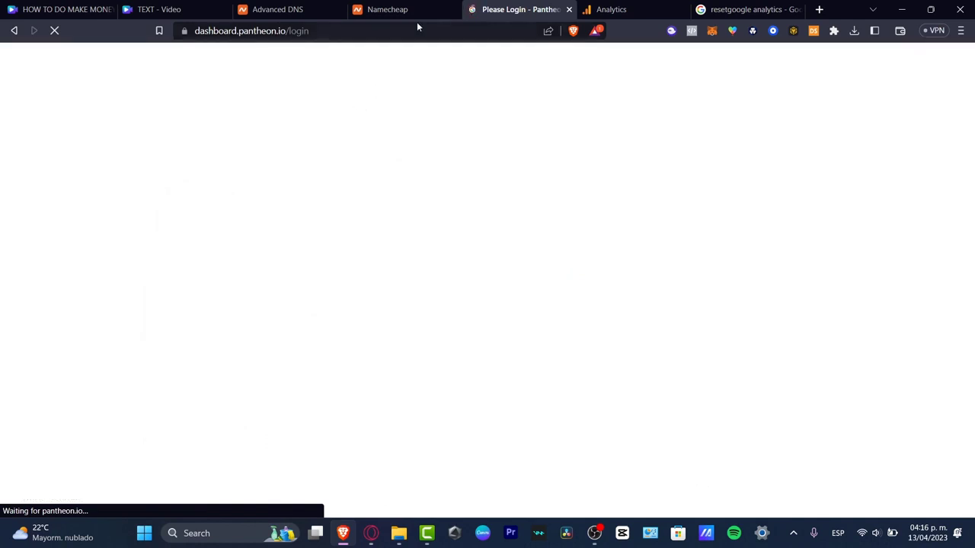
{"action": "left_click", "coordinate": [609, 9]}
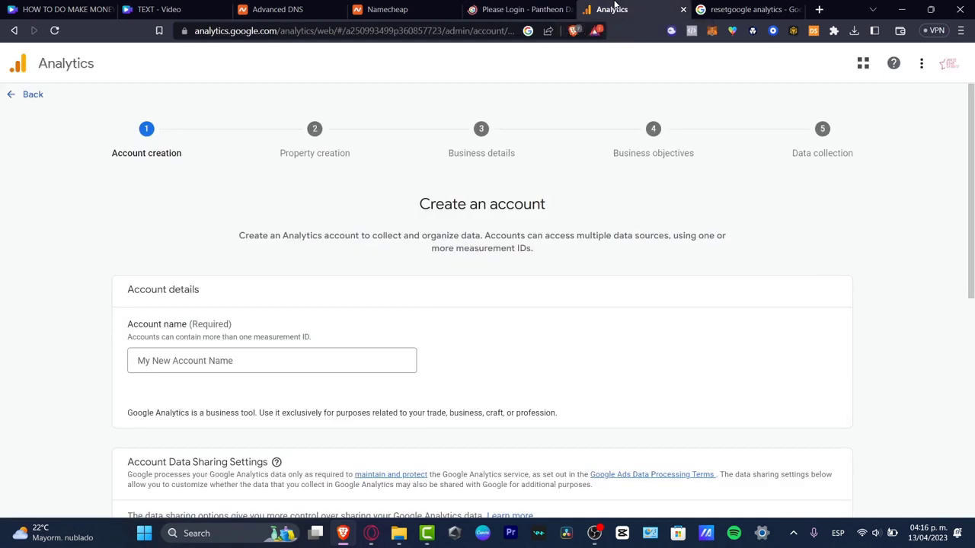
{"action": "left_click", "coordinate": [526, 9]}
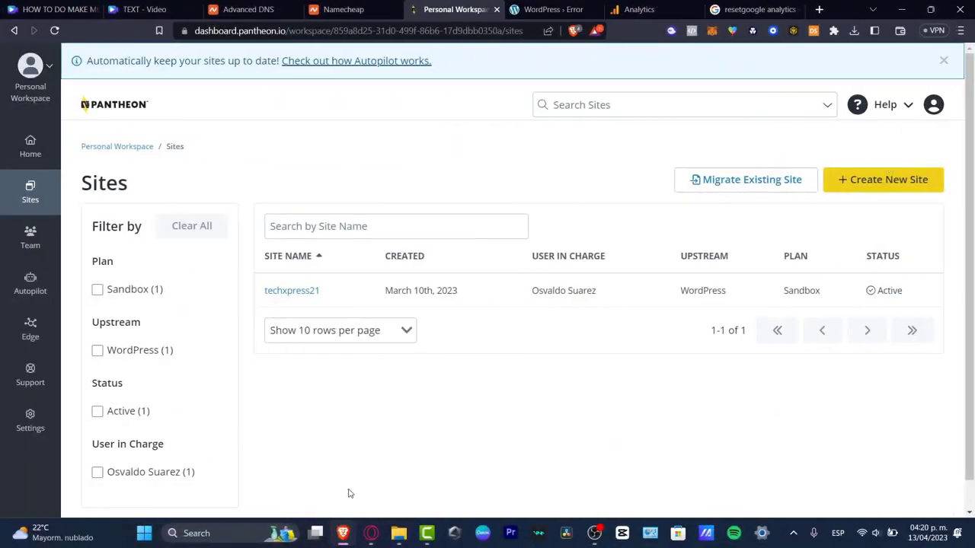
Create a new WordPress site in Pantheon named techxpressupport, with United States as its region.
{"action": "left_click", "coordinate": [879, 180]}
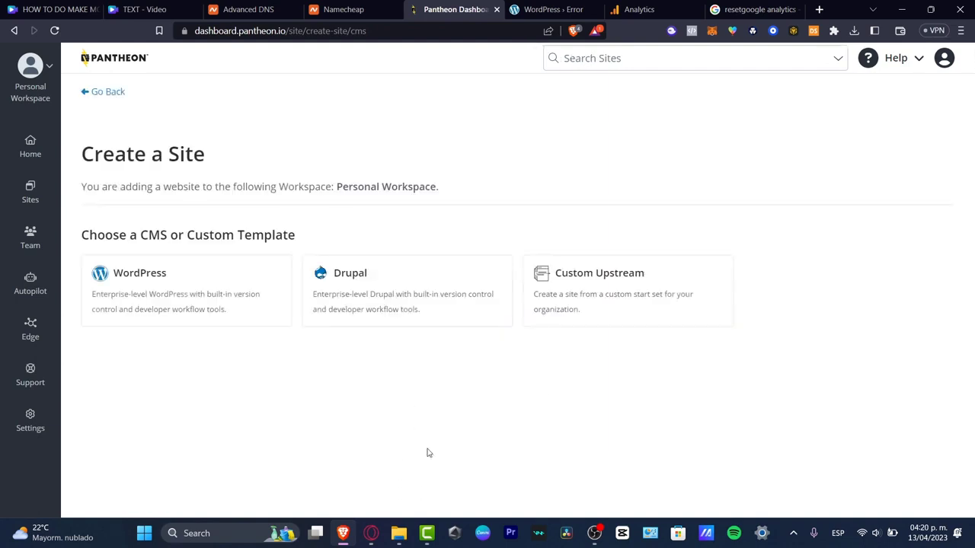
{"action": "left_click", "coordinate": [196, 284]}
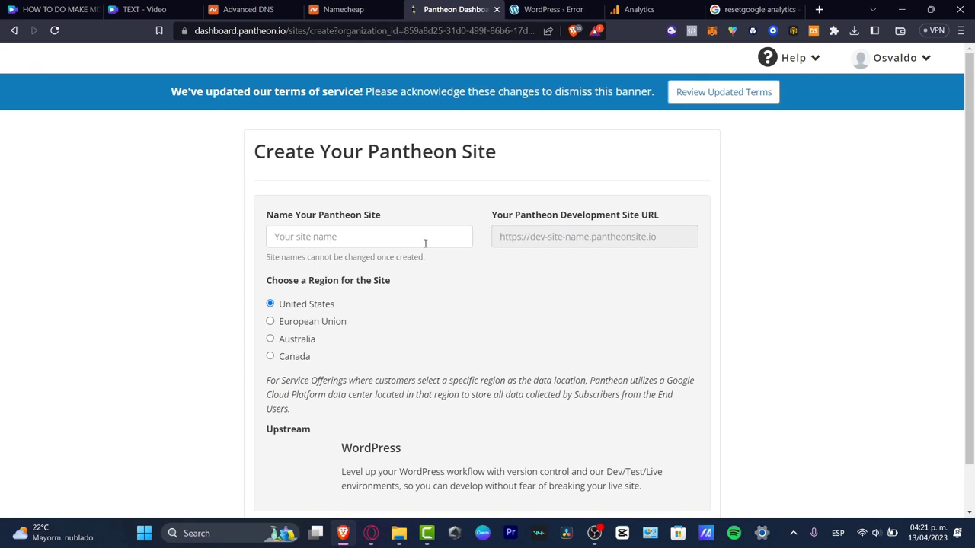
{"action": "left_click", "coordinate": [418, 243]}
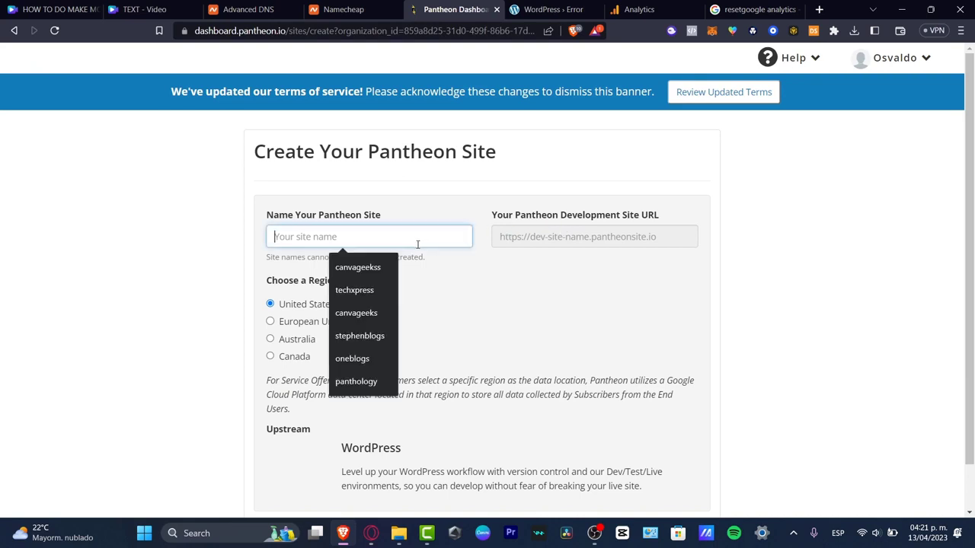
{"action": "type", "text": "te"}
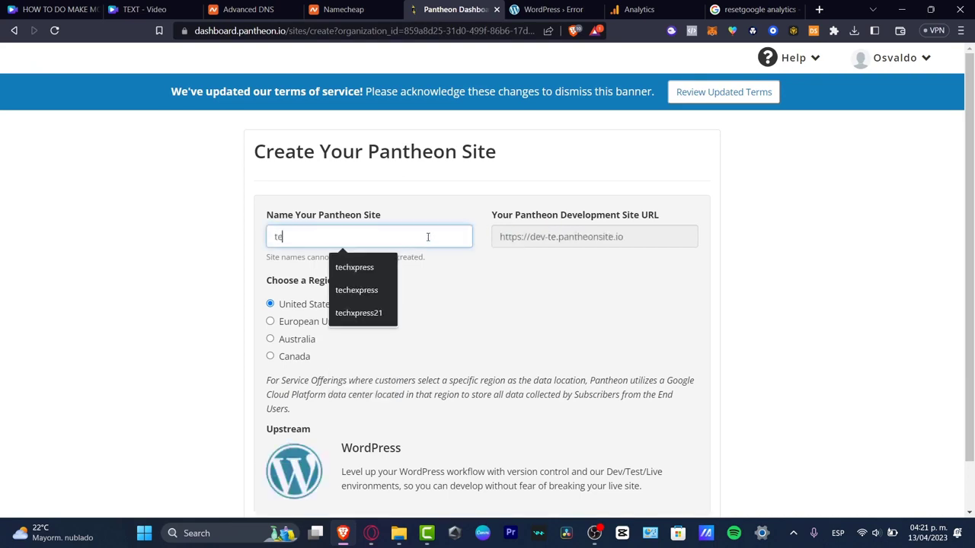
{"action": "type", "text": "chxpresssupport"}
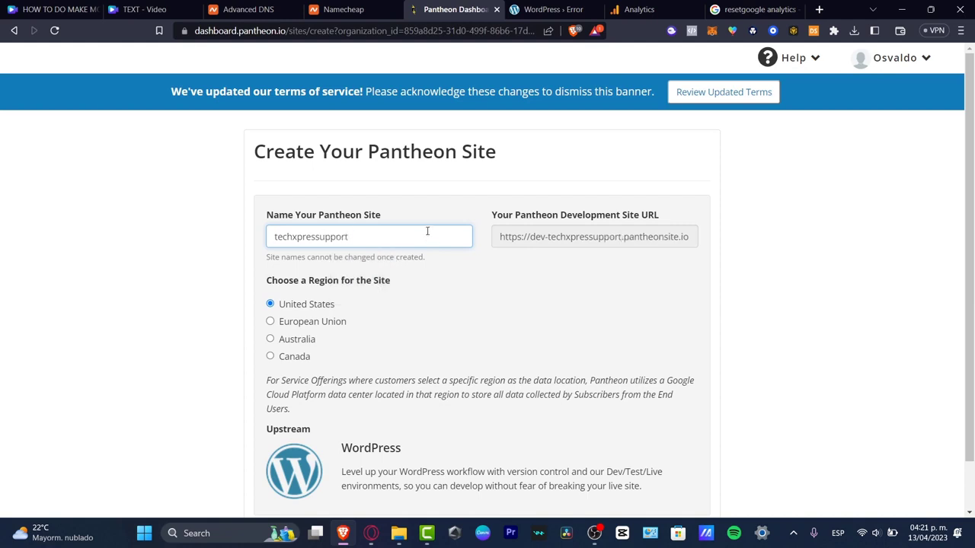
{"action": "key", "text": "ctrl+a"}
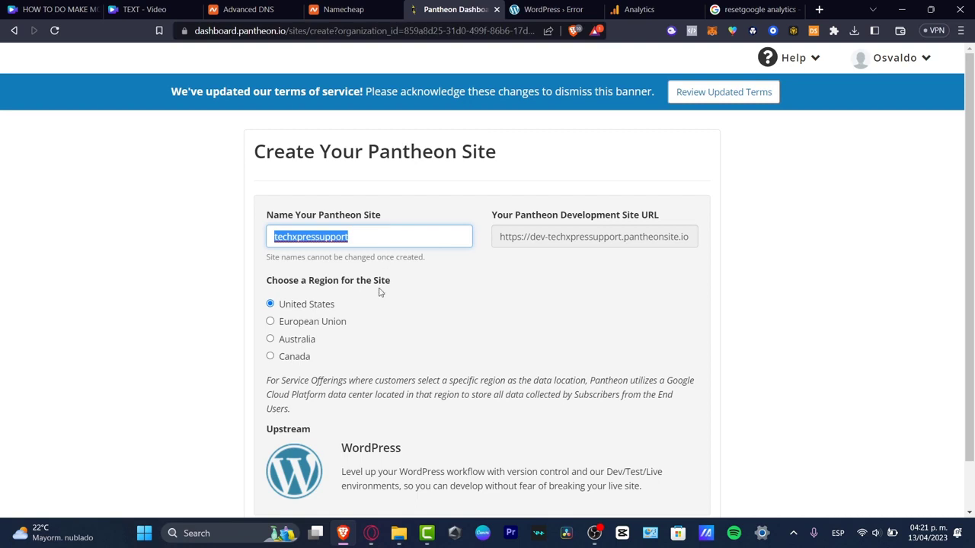
{"action": "scroll", "coordinate": [401, 312], "scroll_direction": "down", "scroll_amount": 1}
{"action": "left_click", "coordinate": [303, 487]}
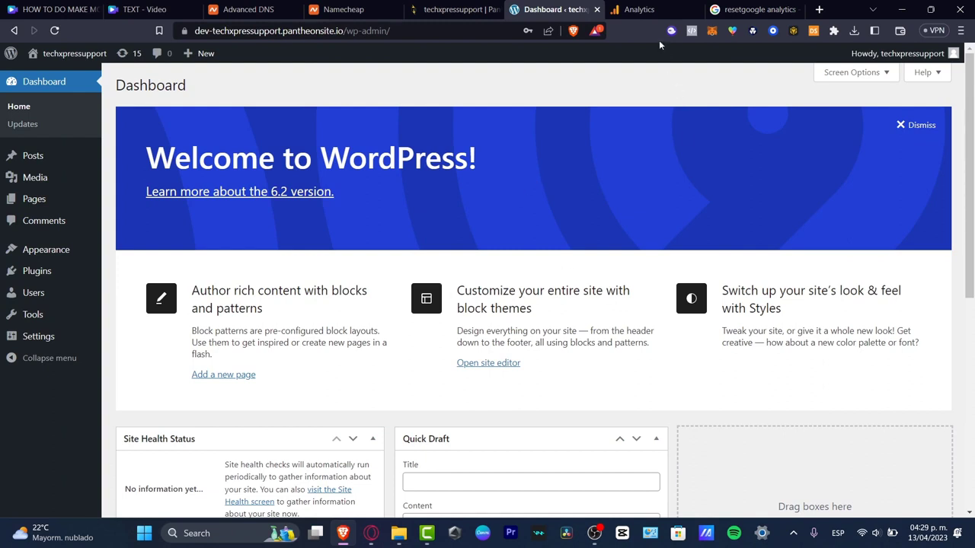
Switch to Google Analytics and check which Google account is signed in.
{"action": "left_click", "coordinate": [644, 9]}
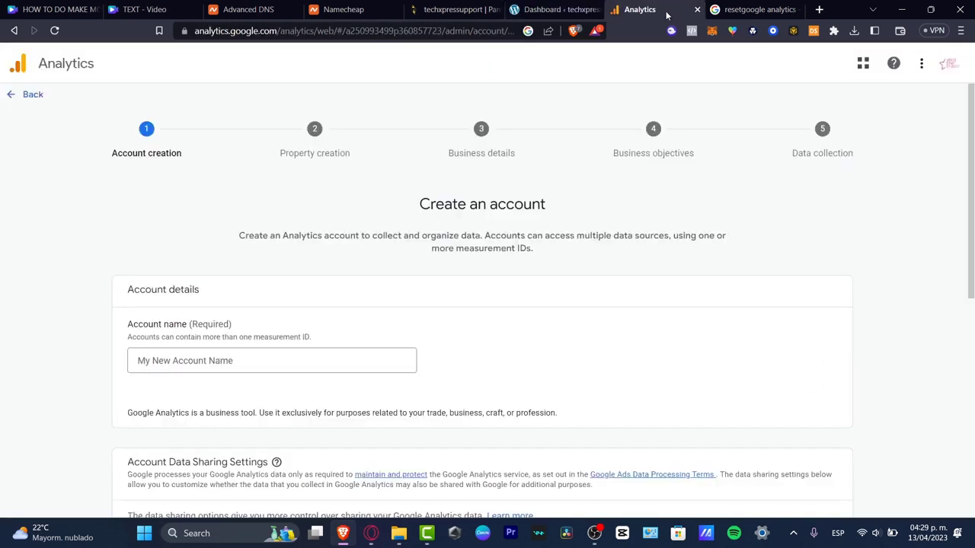
{"action": "left_click", "coordinate": [949, 63]}
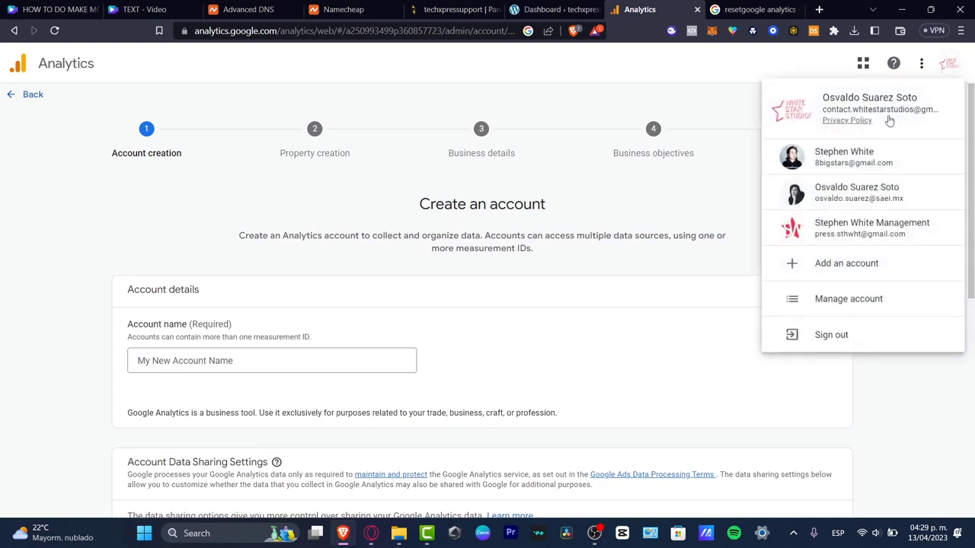
{"action": "left_click", "coordinate": [716, 111]}
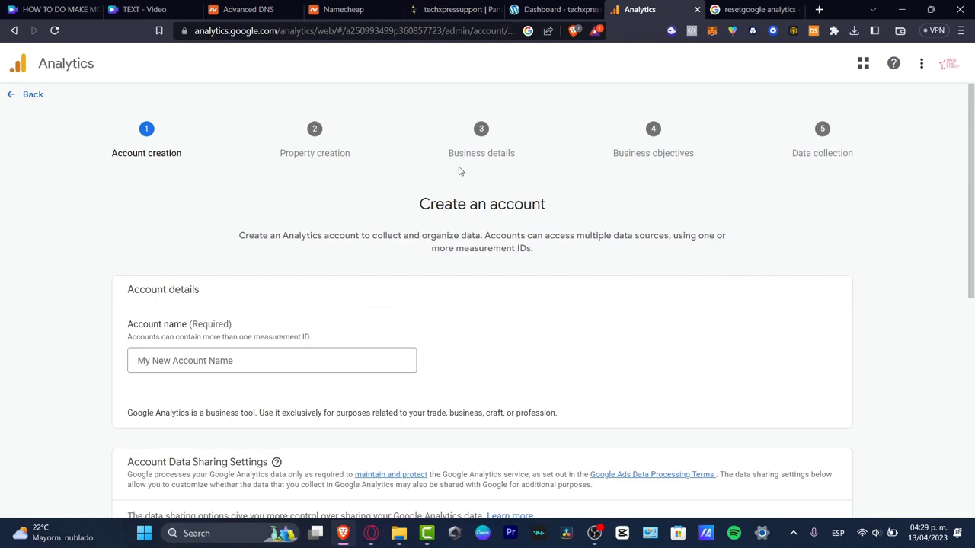
Name the new Analytics account supportechxpress and continue to property creation with the default data sharing settings.
{"action": "scroll", "coordinate": [552, 268], "scroll_direction": "down", "scroll_amount": 2}
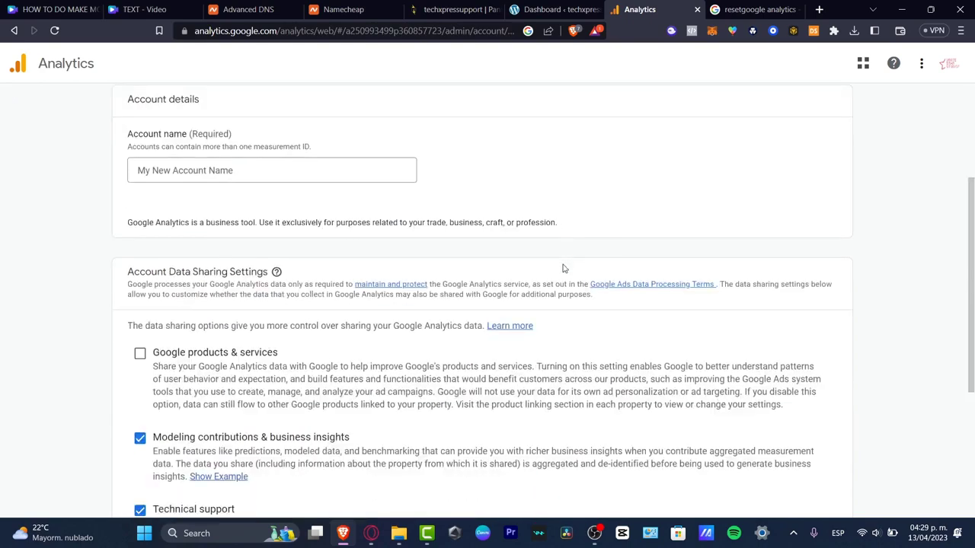
{"action": "scroll", "coordinate": [564, 268], "scroll_direction": "down", "scroll_amount": 3}
{"action": "scroll", "coordinate": [565, 268], "scroll_direction": "up", "scroll_amount": 6}
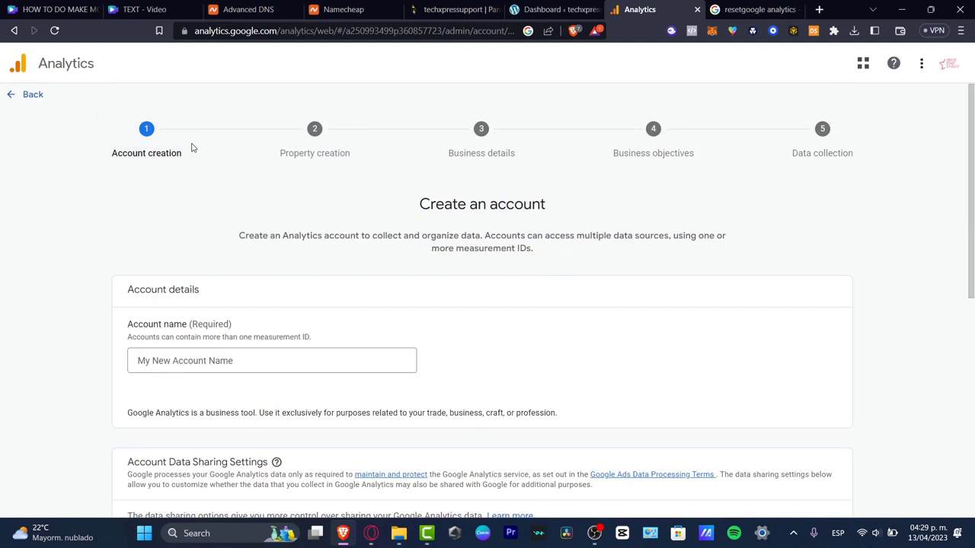
{"action": "left_click", "coordinate": [263, 358]}
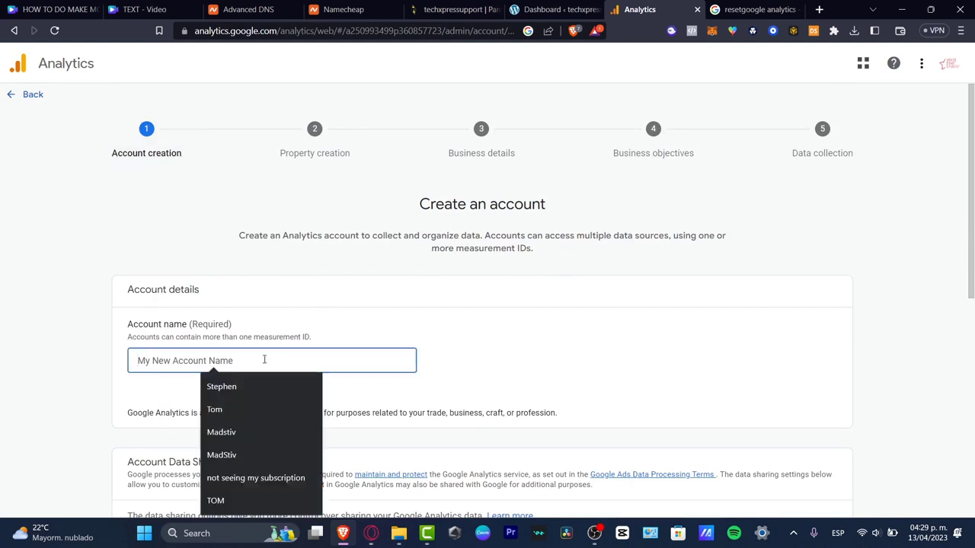
{"action": "type", "text": "supportechxpress"}
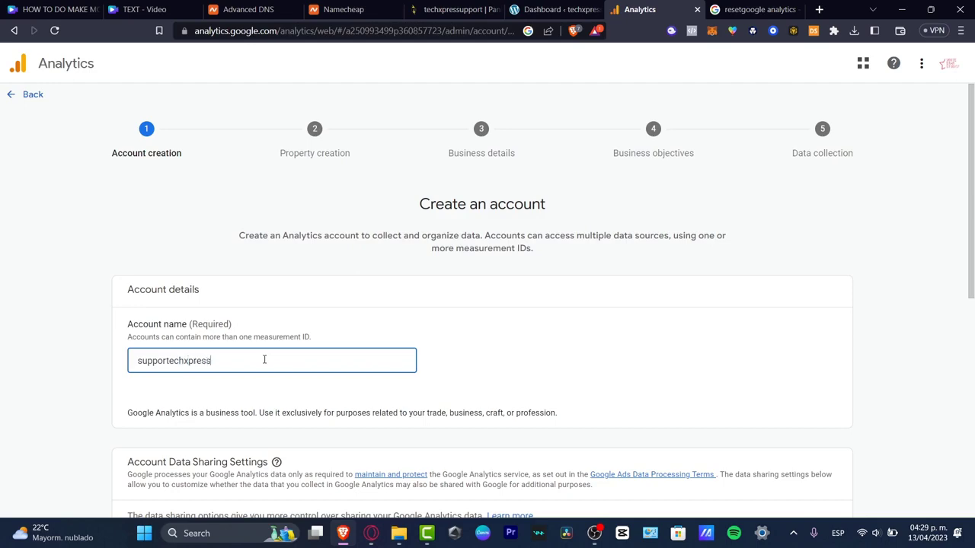
{"action": "scroll", "coordinate": [261, 362], "scroll_direction": "down", "scroll_amount": 5}
{"action": "scroll", "coordinate": [304, 350], "scroll_direction": "down", "scroll_amount": 1}
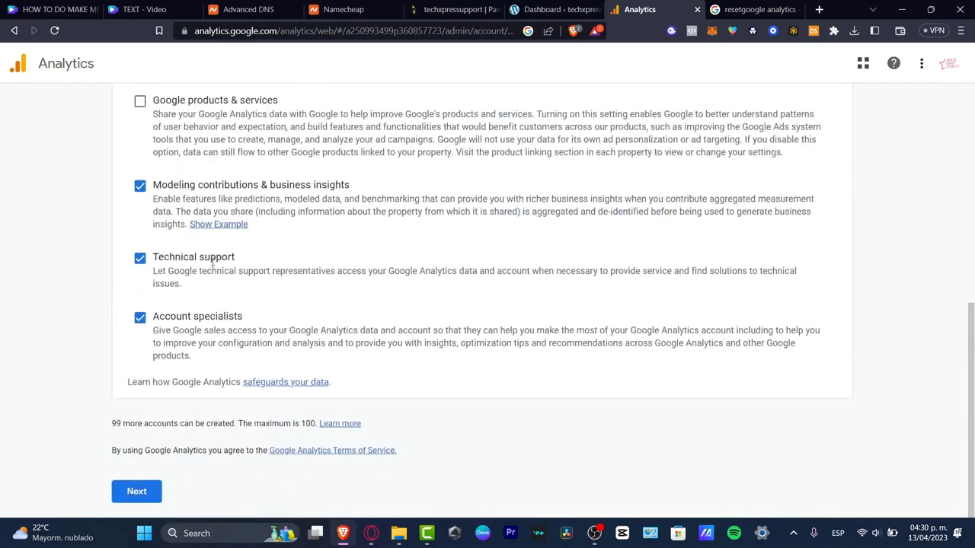
{"action": "left_click", "coordinate": [137, 491]}
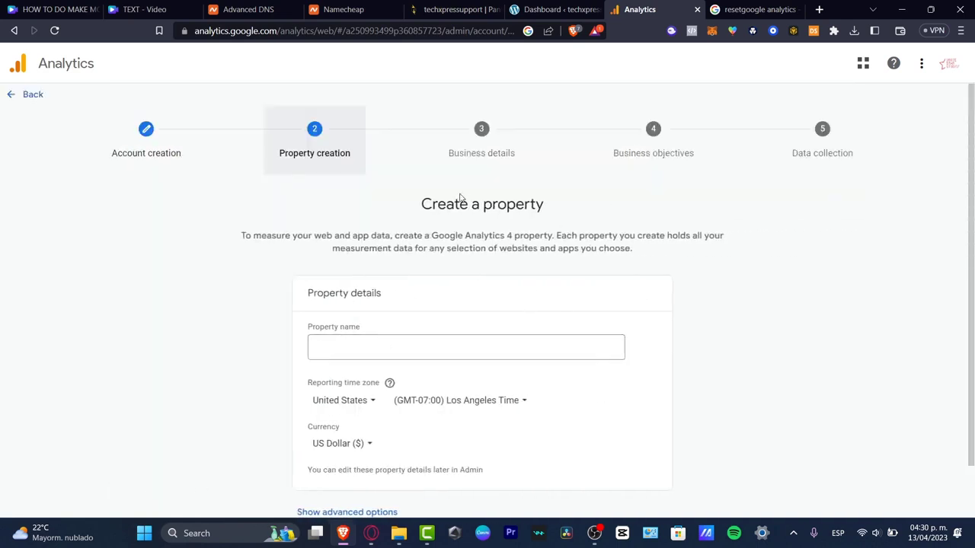
Name the property support and continue with the default time zone and currency.
{"action": "left_click", "coordinate": [507, 349]}
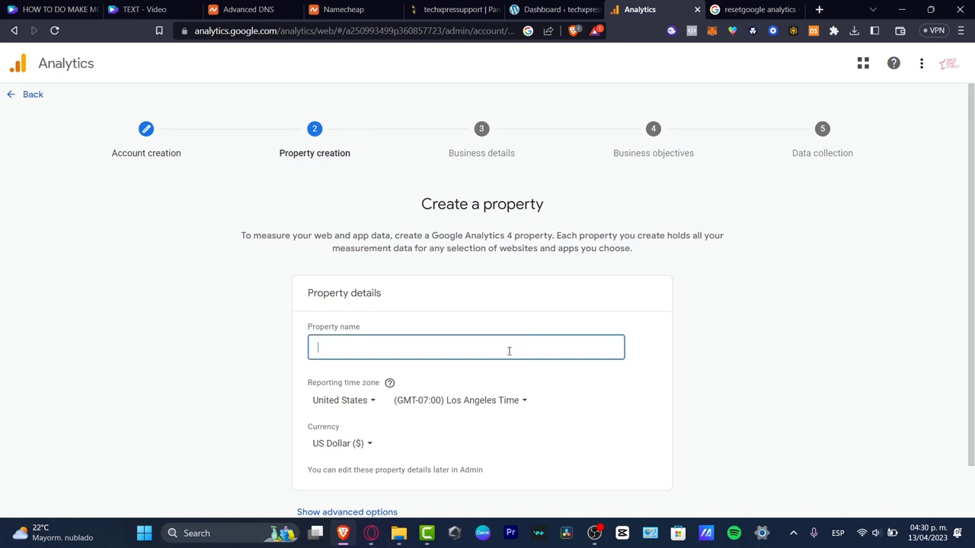
{"action": "type", "text": "support"}
{"action": "scroll", "coordinate": [509, 351], "scroll_direction": "down", "scroll_amount": 1}
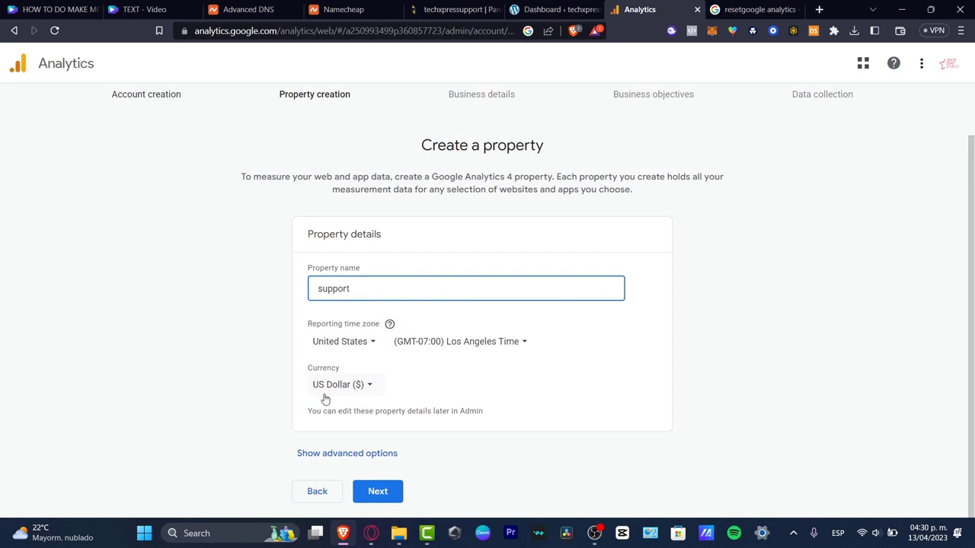
{"action": "left_click", "coordinate": [378, 492]}
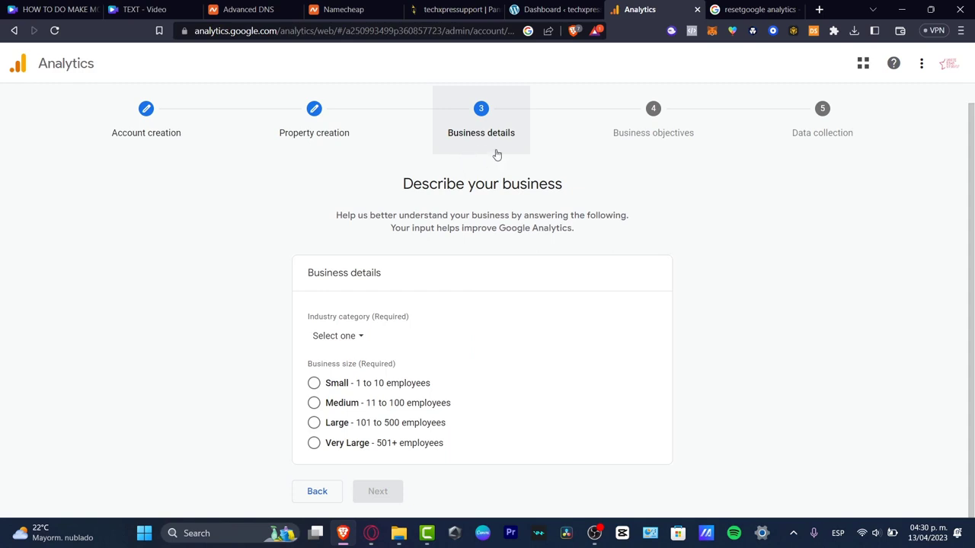
Describe the business as Arts & Entertainment with a Small size of 1 to 10 employees, and continue.
{"action": "left_click", "coordinate": [355, 337]}
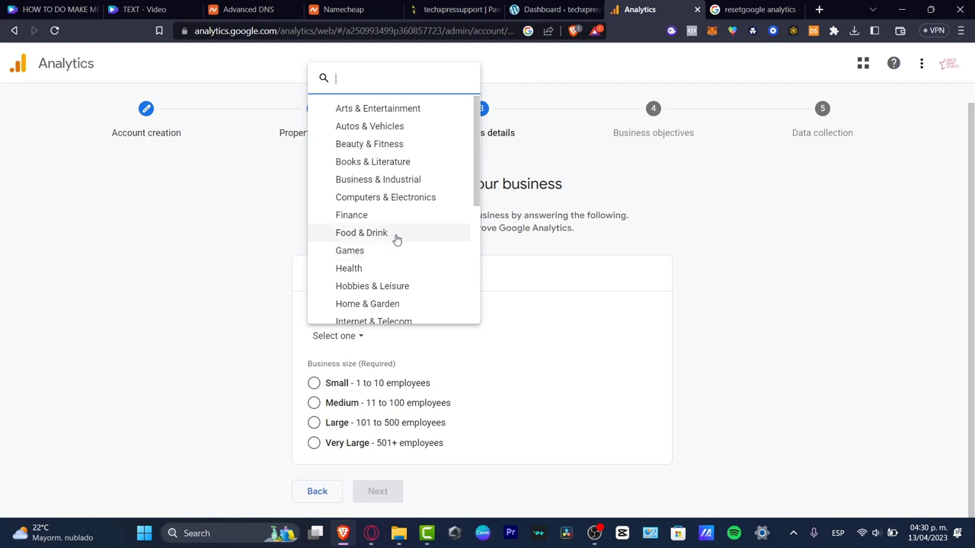
{"action": "left_click", "coordinate": [402, 111]}
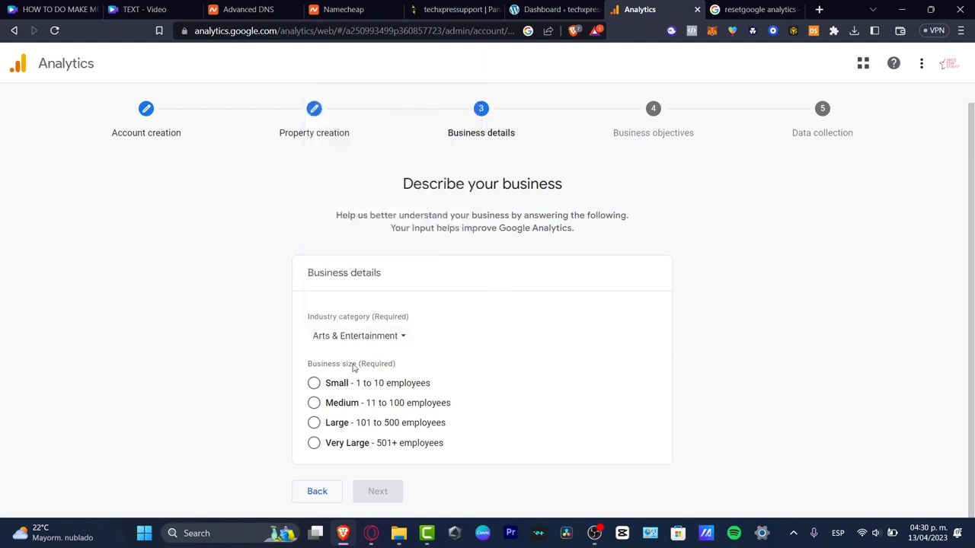
{"action": "left_click", "coordinate": [315, 383]}
{"action": "left_click", "coordinate": [375, 492]}
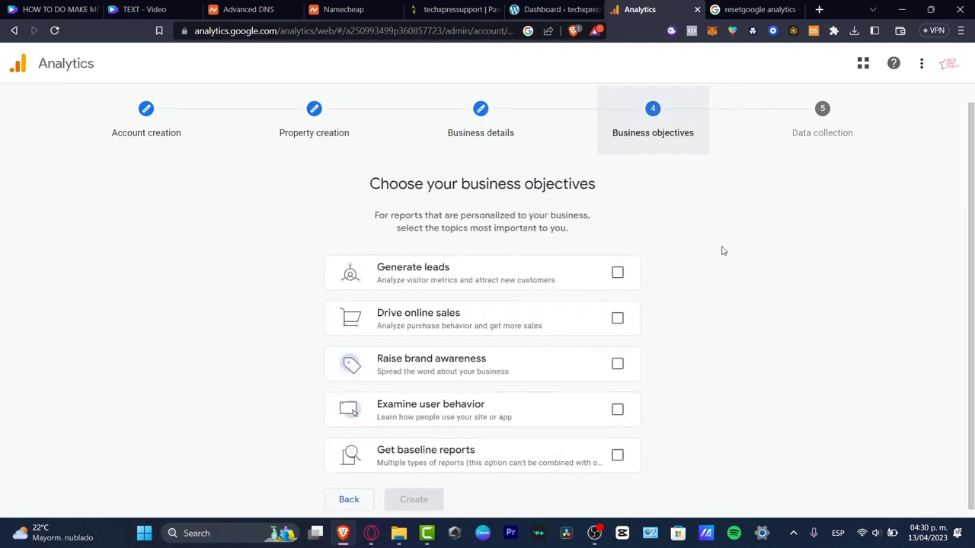
Choose Generate leads as the only business objective and create the Analytics account.
{"action": "scroll", "coordinate": [723, 251], "scroll_direction": "down", "scroll_amount": 1}
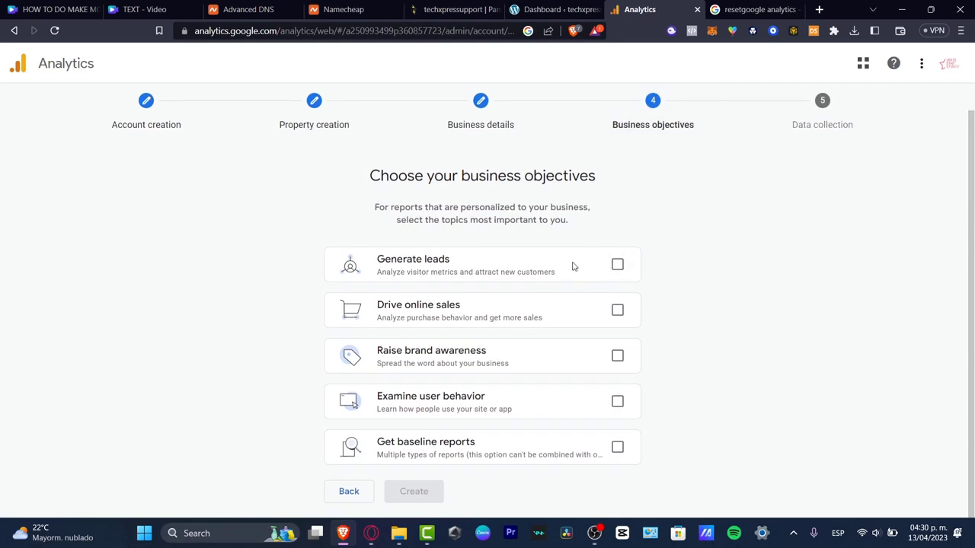
{"action": "left_click", "coordinate": [620, 267]}
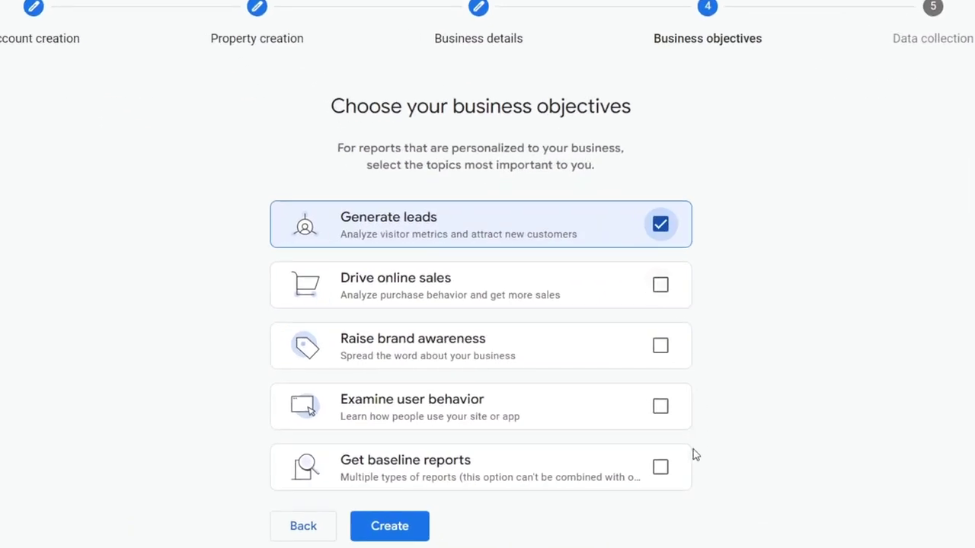
{"action": "left_click", "coordinate": [660, 465]}
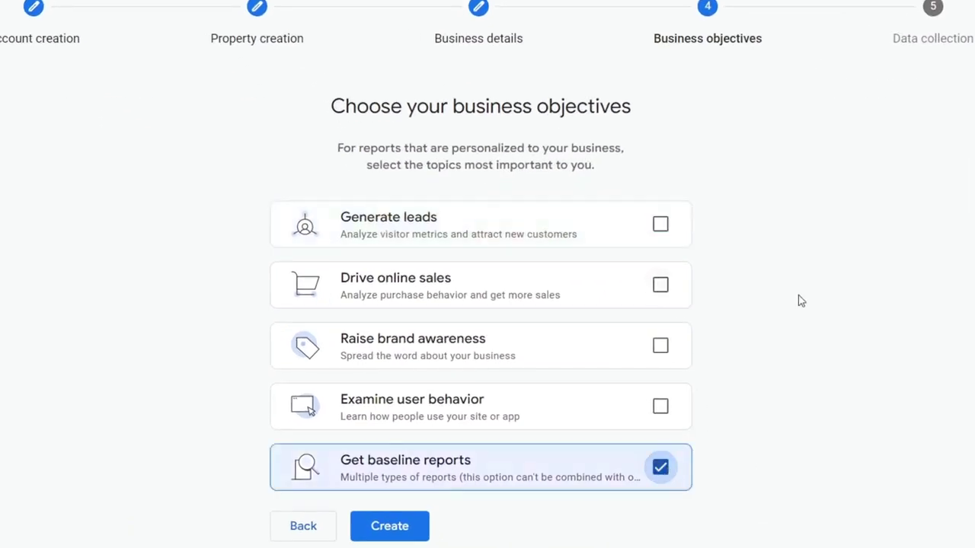
{"action": "left_click", "coordinate": [661, 227]}
{"action": "left_click", "coordinate": [383, 524]}
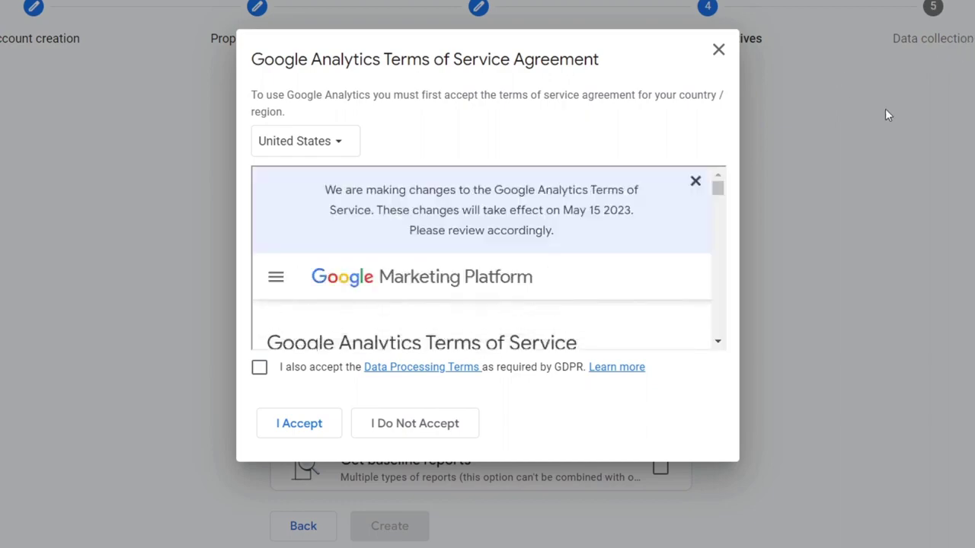
Review the Google Analytics Terms of Service and accept them together with the GDPR Data Processing Terms.
{"action": "left_click_drag", "start_coordinate": [392, 71], "coordinate": [580, 100]}
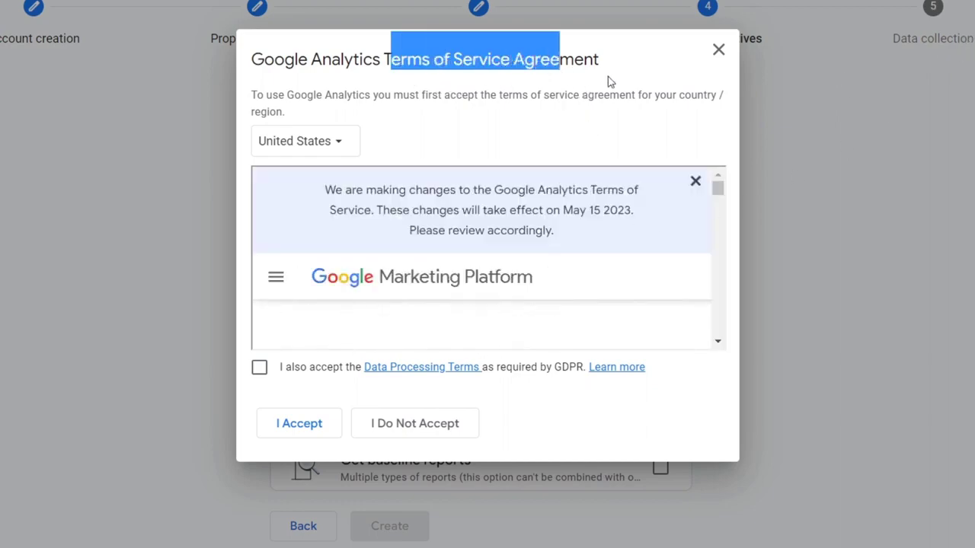
{"action": "scroll", "coordinate": [459, 312], "scroll_direction": "down", "scroll_amount": 10}
{"action": "scroll", "coordinate": [462, 317], "scroll_direction": "down", "scroll_amount": 10}
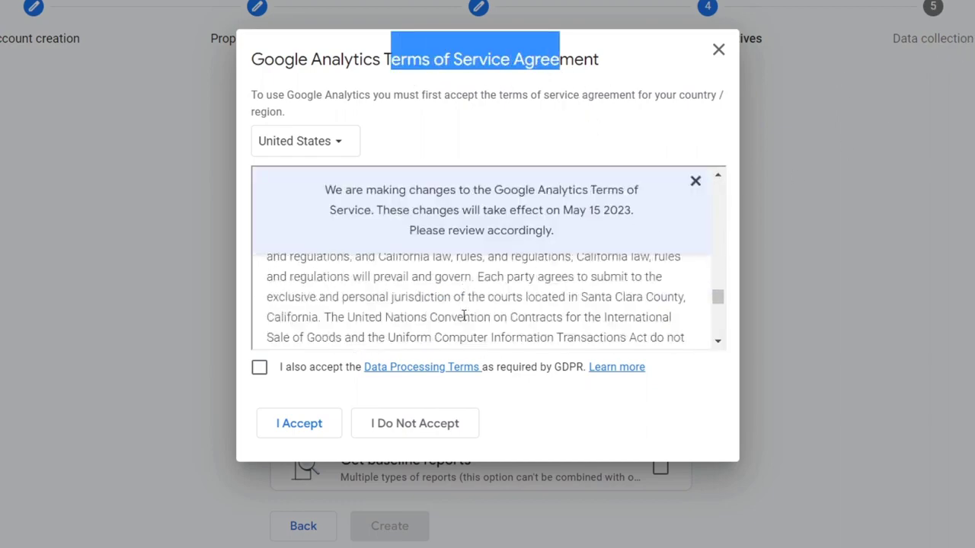
{"action": "left_click", "coordinate": [259, 367]}
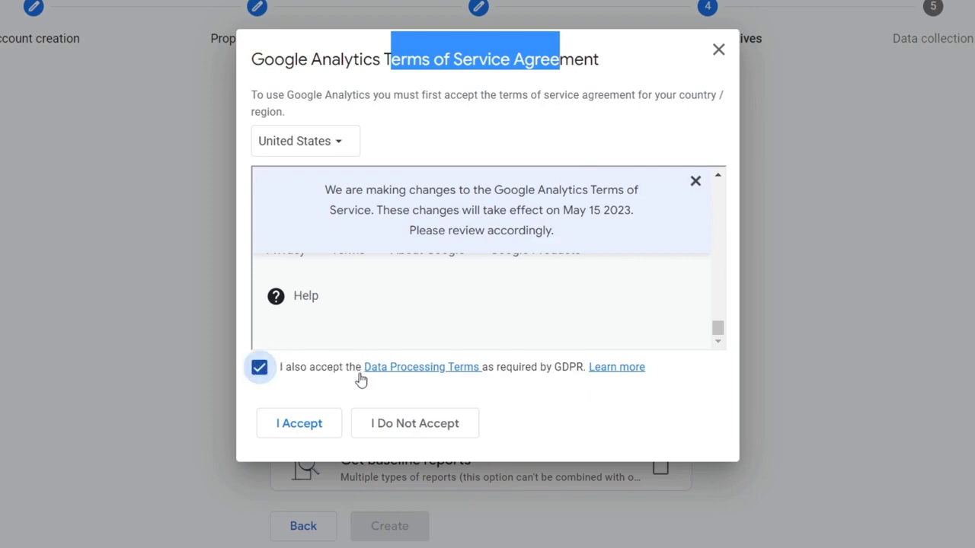
{"action": "left_click", "coordinate": [316, 432]}
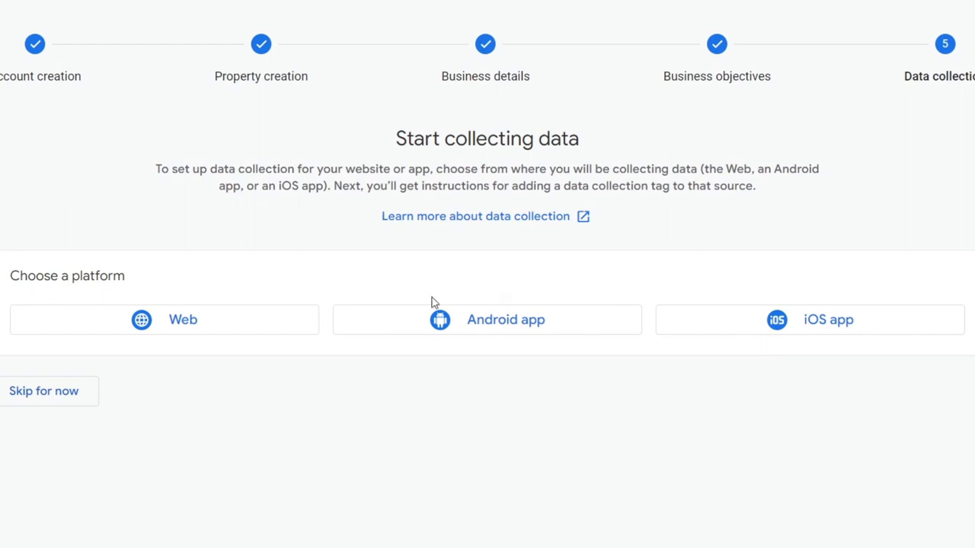
{"action": "left_click", "coordinate": [187, 323]}
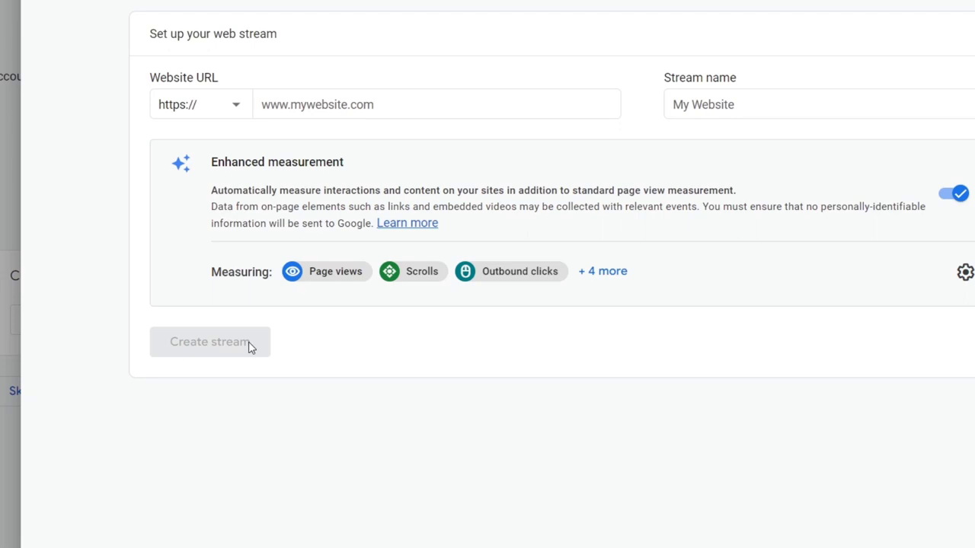
{"action": "left_click", "coordinate": [765, 109]}
{"action": "type", "text": "Wordpress"}
{"action": "left_click", "coordinate": [474, 102]}
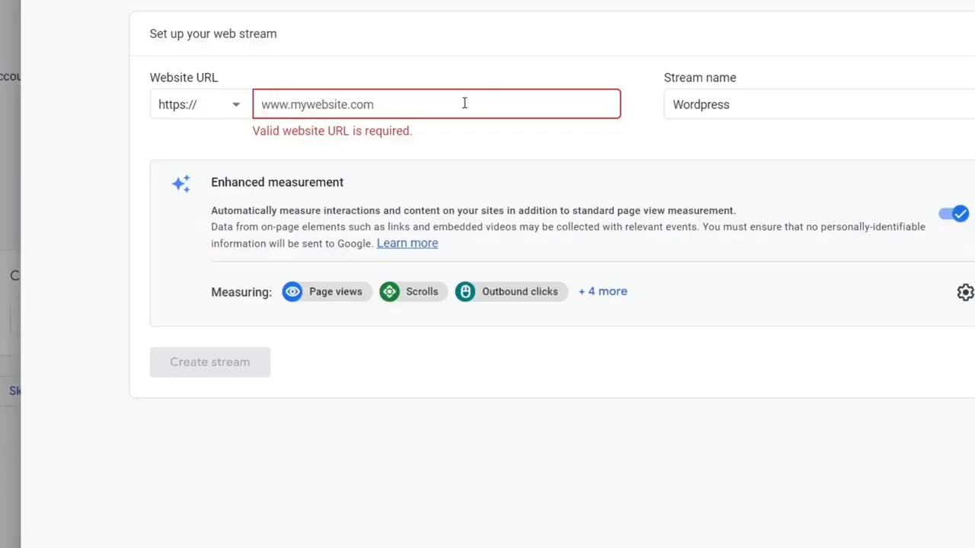
{"action": "type", "text": "https://dev-techxpressupport.pantheonsite.io/"}
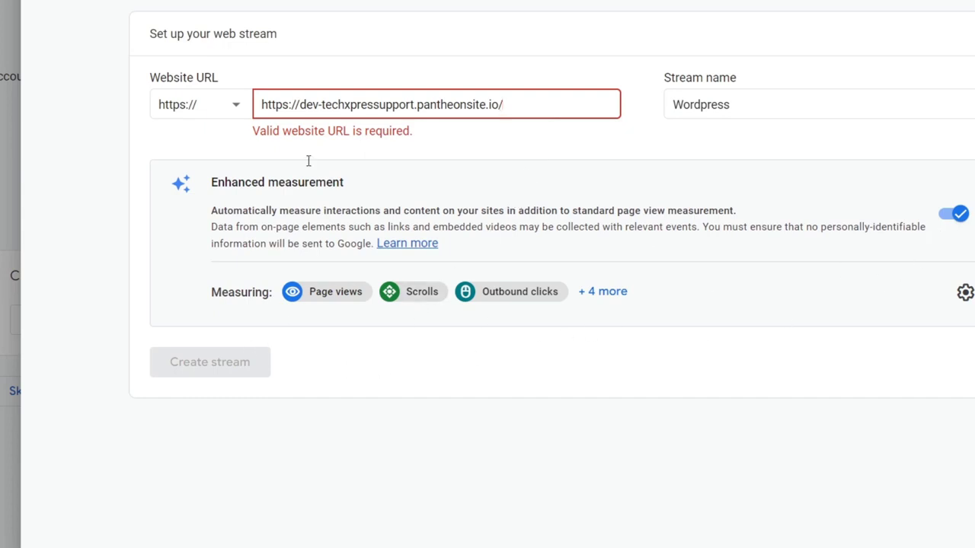
{"action": "left_click_drag", "start_coordinate": [300, 104], "coordinate": [257, 109]}
{"action": "key", "text": "BackSpace"}
{"action": "type", "text": "www."}
{"action": "left_click", "coordinate": [470, 342]}
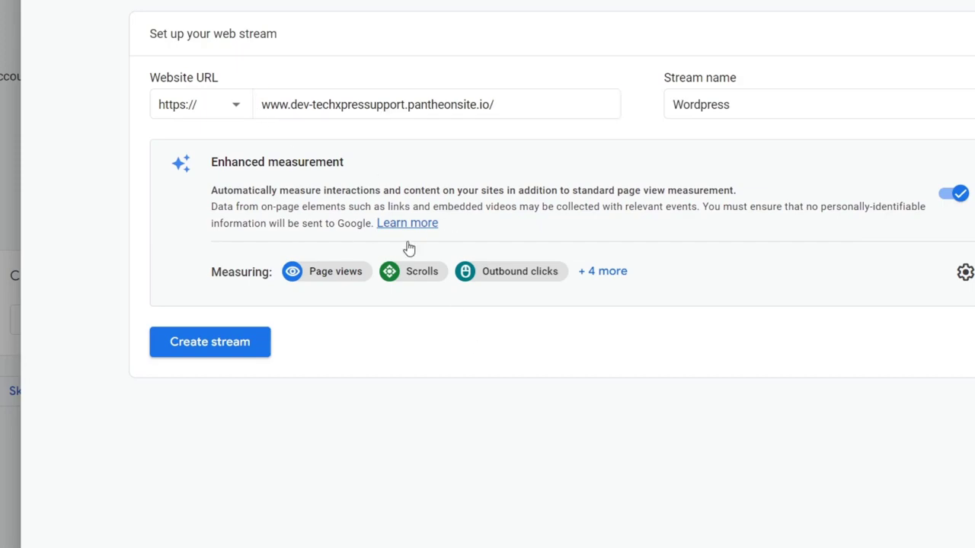
{"action": "left_click", "coordinate": [256, 345]}
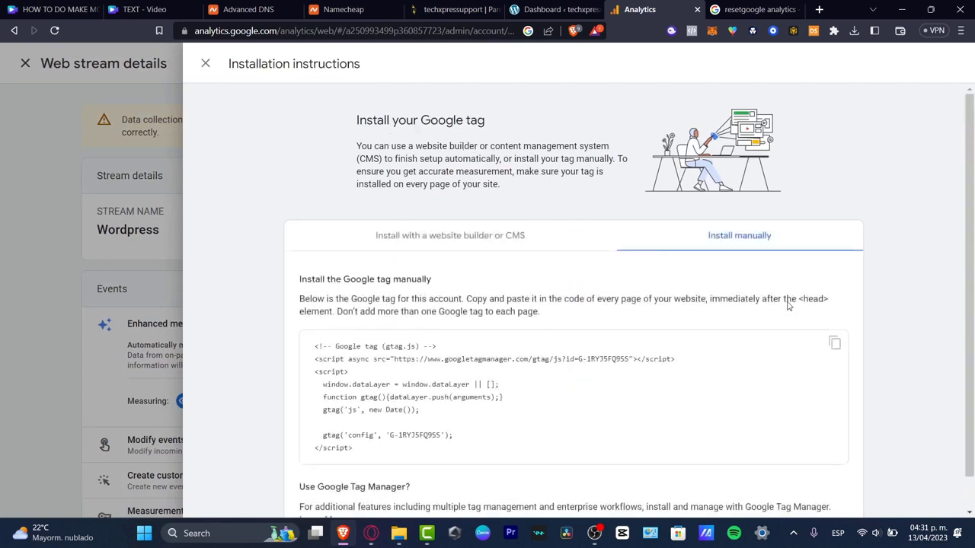
Examine the Google tag installation instructions for WordPress using the Site Kit plugin.
{"action": "left_click", "coordinate": [515, 234]}
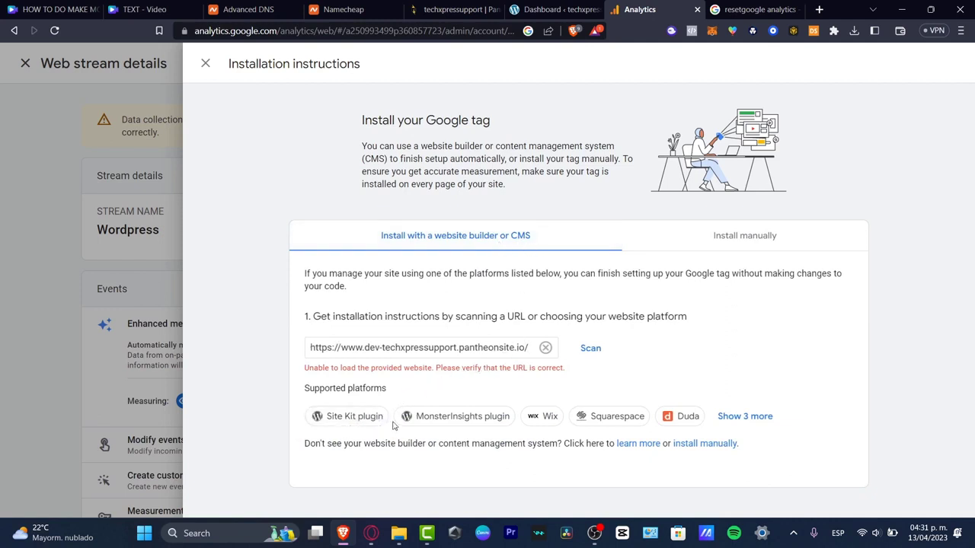
{"action": "left_click", "coordinate": [355, 417]}
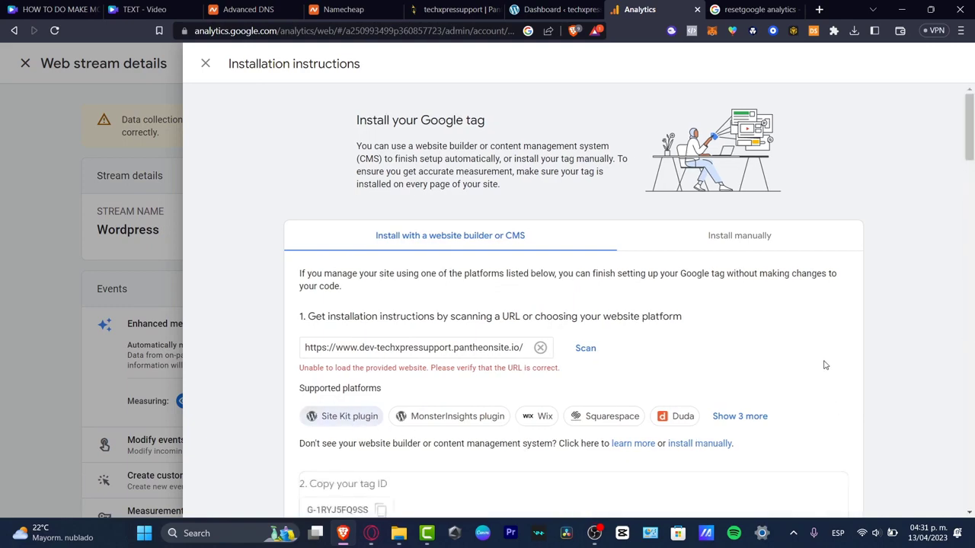
{"action": "scroll", "coordinate": [777, 379], "scroll_direction": "down", "scroll_amount": 3}
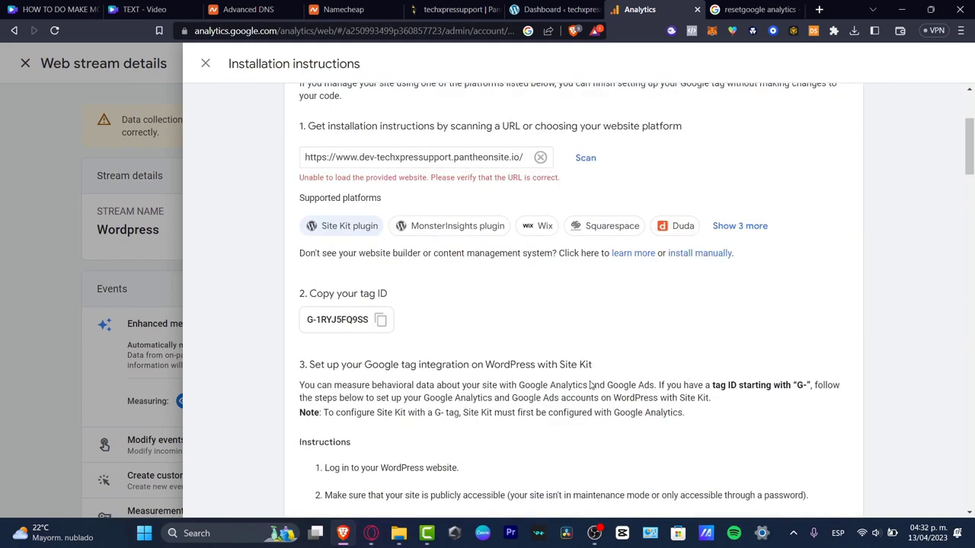
{"action": "scroll", "coordinate": [591, 386], "scroll_direction": "down", "scroll_amount": 3}
{"action": "scroll", "coordinate": [551, 388], "scroll_direction": "down", "scroll_amount": 3}
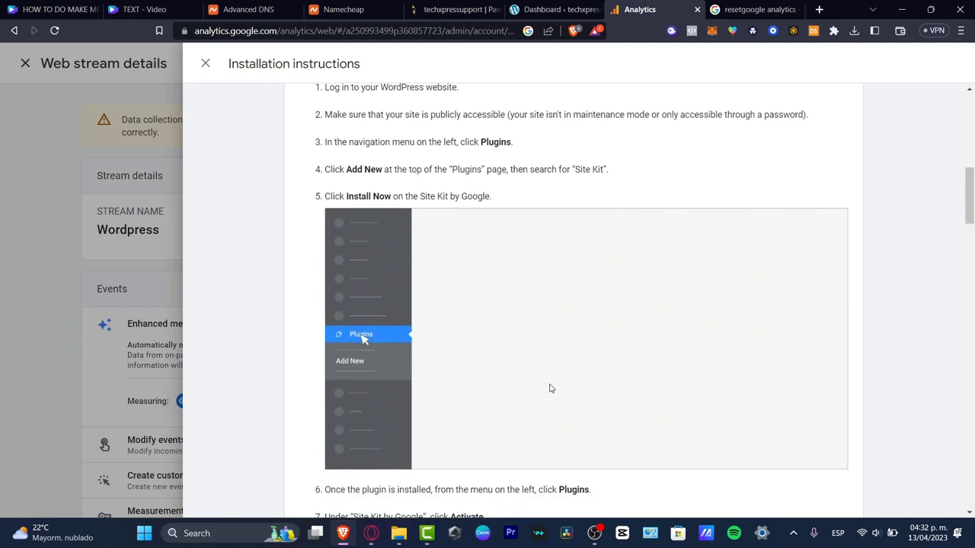
{"action": "scroll", "coordinate": [587, 388], "scroll_direction": "down", "scroll_amount": 3}
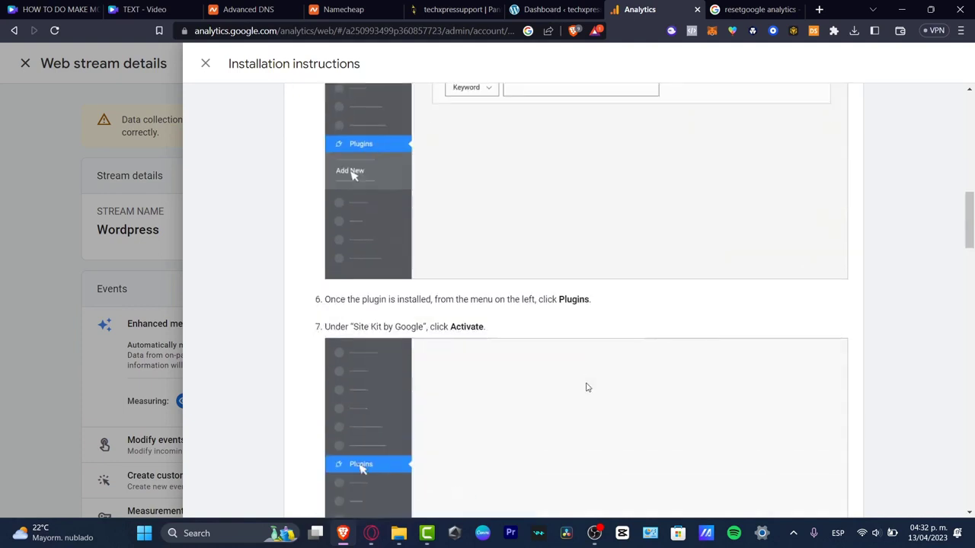
{"action": "scroll", "coordinate": [586, 388], "scroll_direction": "down", "scroll_amount": 3}
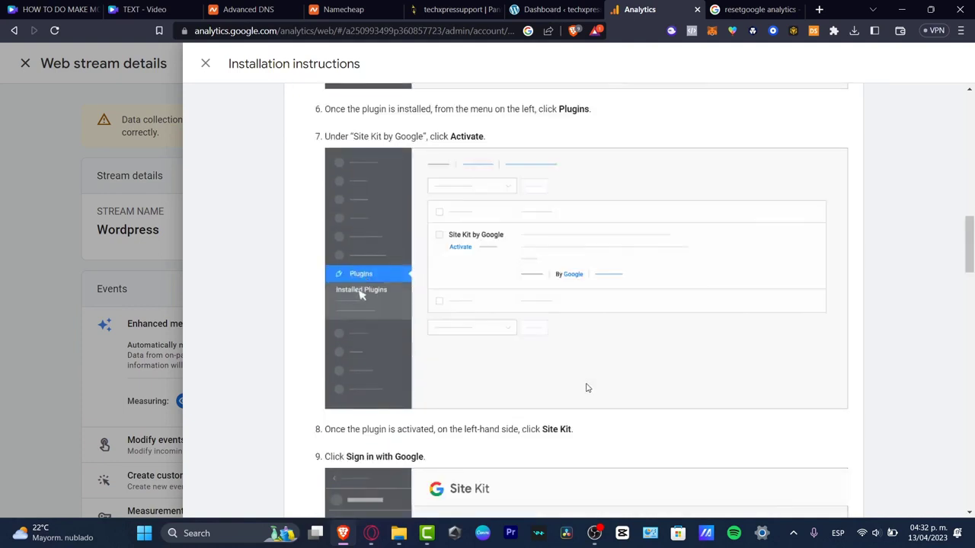
{"action": "scroll", "coordinate": [587, 388], "scroll_direction": "down", "scroll_amount": 9}
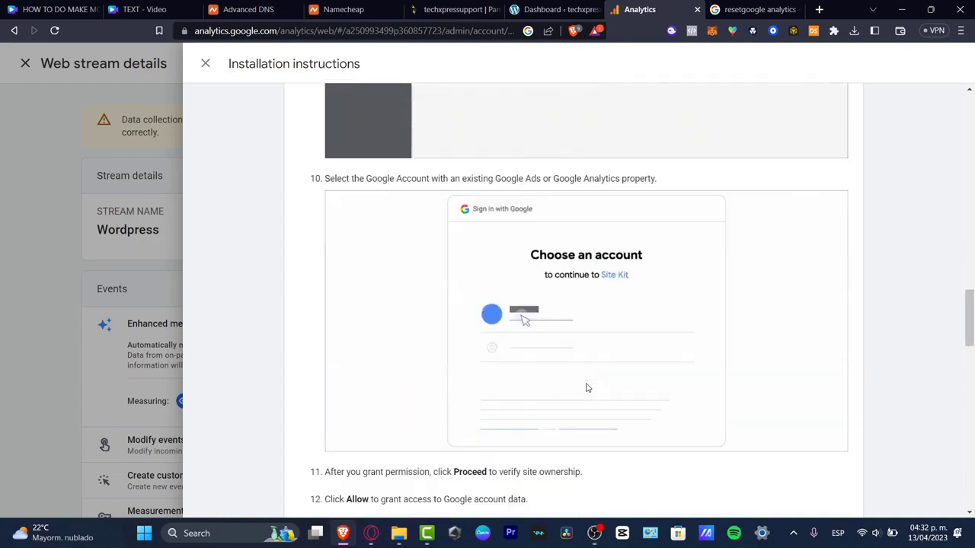
{"action": "scroll", "coordinate": [587, 388], "scroll_direction": "up", "scroll_amount": 15}
{"action": "scroll", "coordinate": [586, 388], "scroll_direction": "up", "scroll_amount": 5}
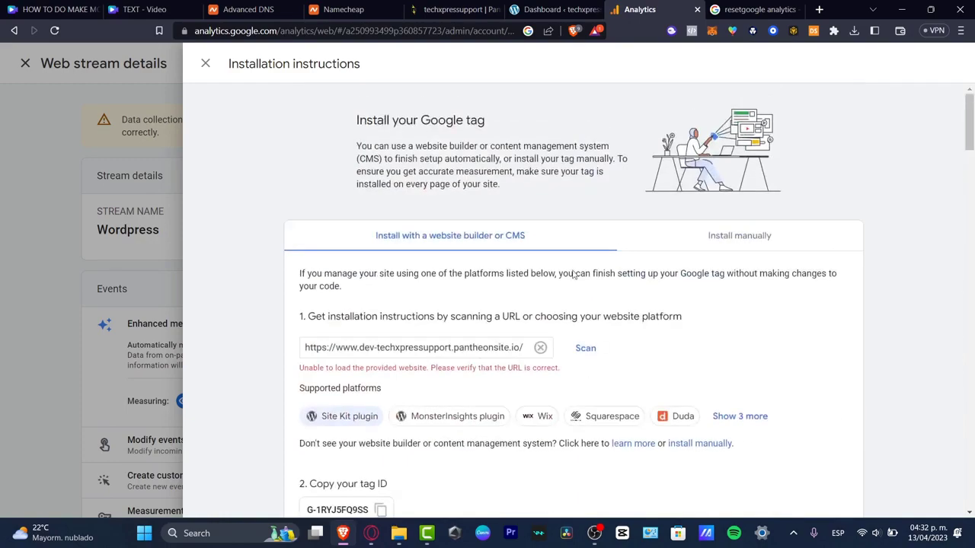
Switch to the WordPress dashboard of the site and open the page for adding new plugins.
{"action": "left_click", "coordinate": [559, 9]}
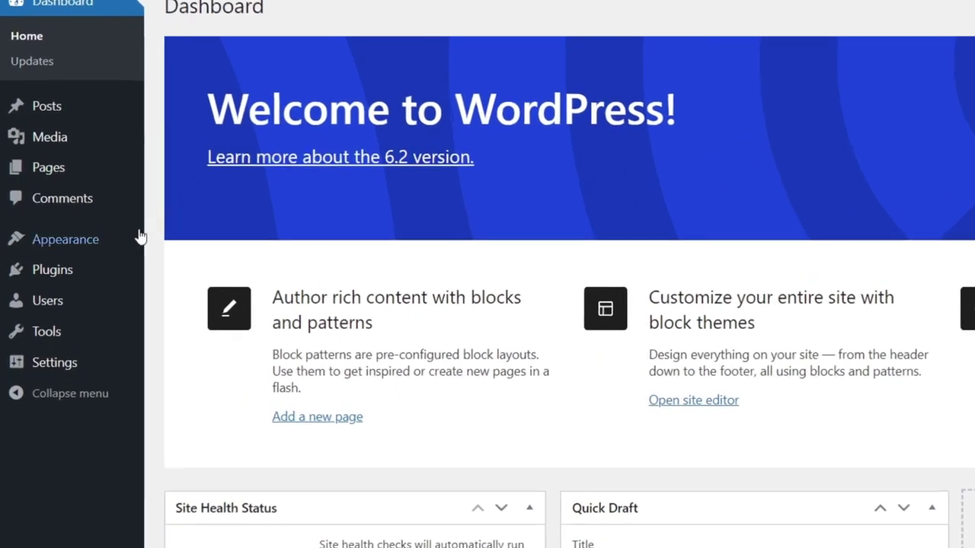
{"action": "mouse_move", "coordinate": [58, 273]}
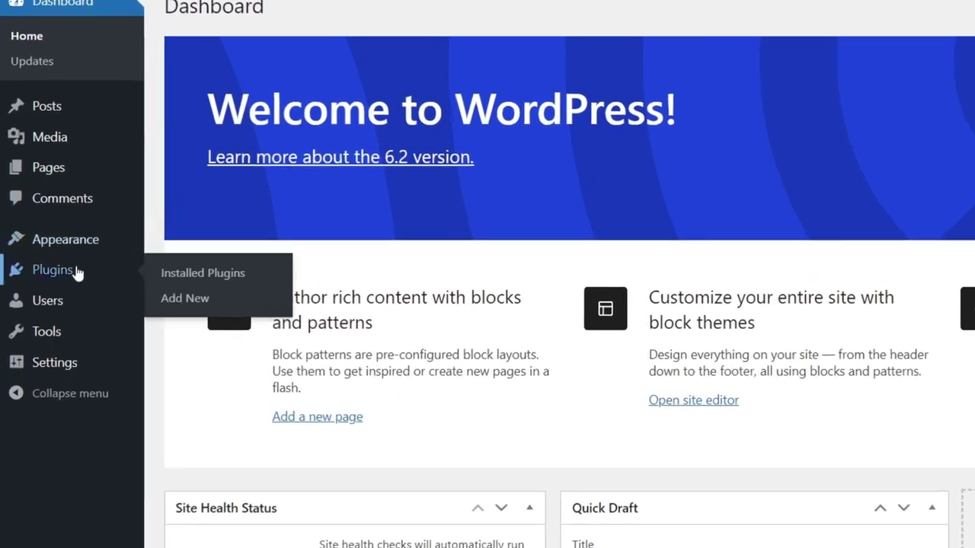
{"action": "left_click", "coordinate": [76, 273]}
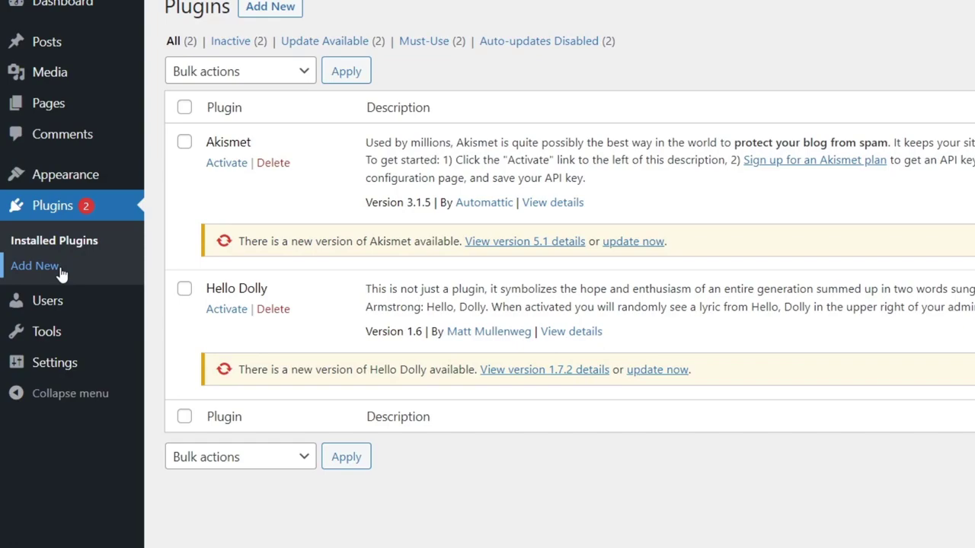
{"action": "left_click", "coordinate": [61, 273]}
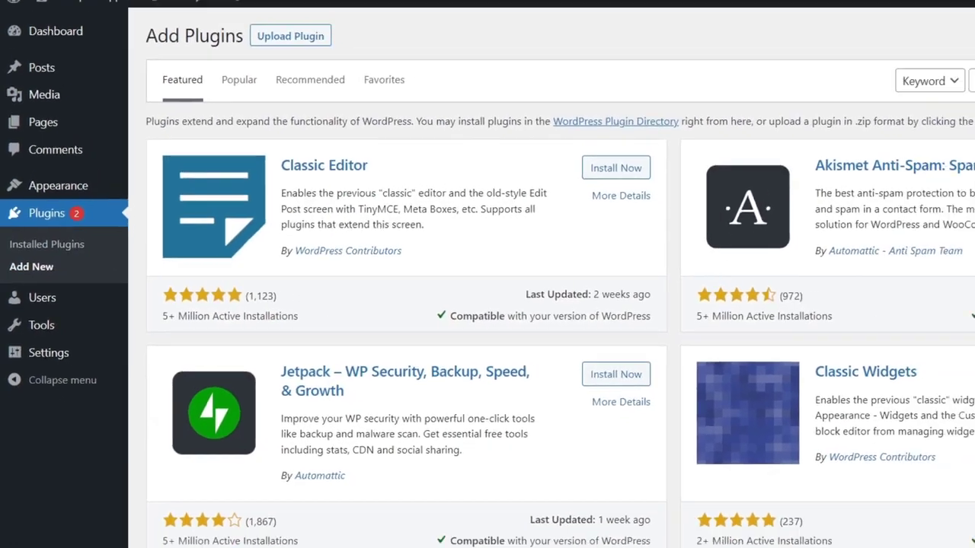
Search the plugin directory for "g site" and look through the results for Site Kit.
{"action": "left_click", "coordinate": [832, 121]}
{"action": "type", "text": "g site"}
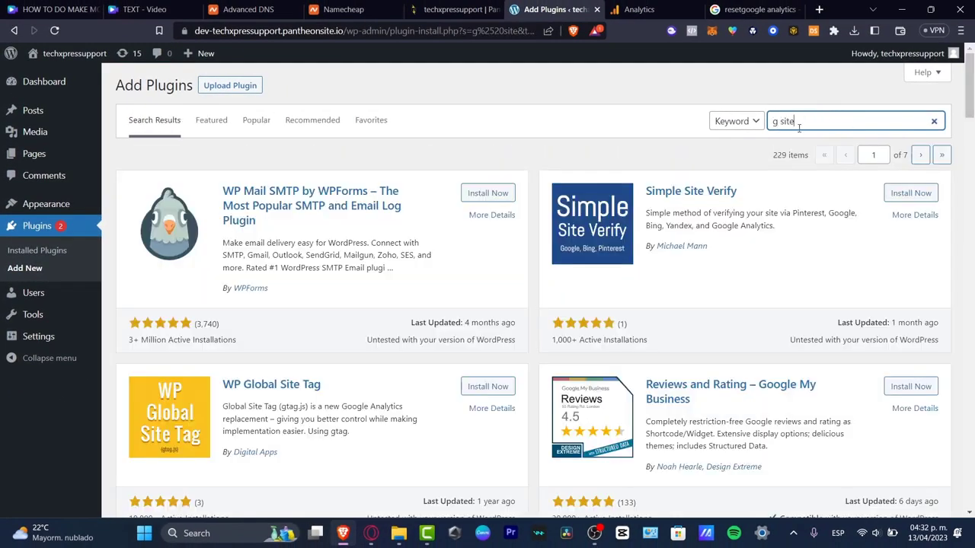
{"action": "scroll", "coordinate": [743, 227], "scroll_direction": "down", "scroll_amount": 10}
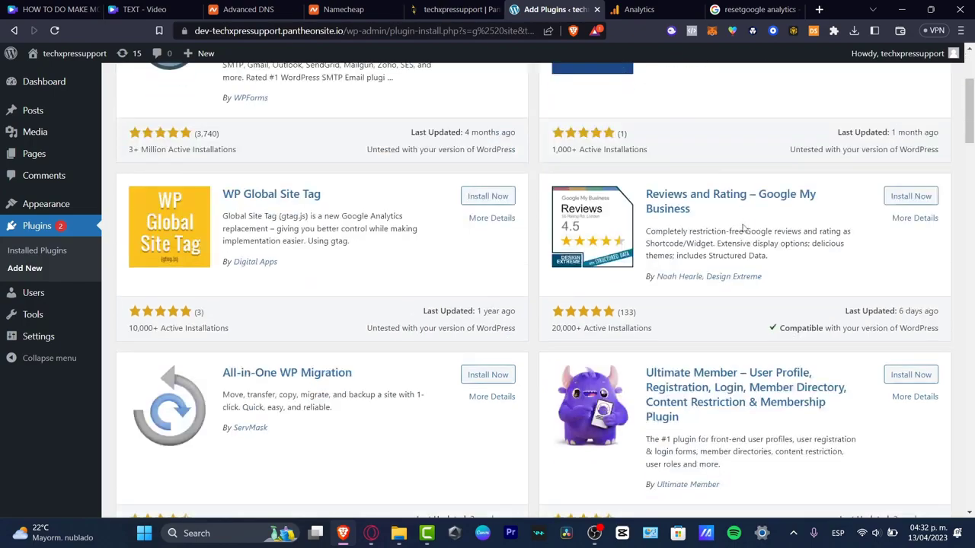
{"action": "scroll", "coordinate": [744, 227], "scroll_direction": "down", "scroll_amount": 6}
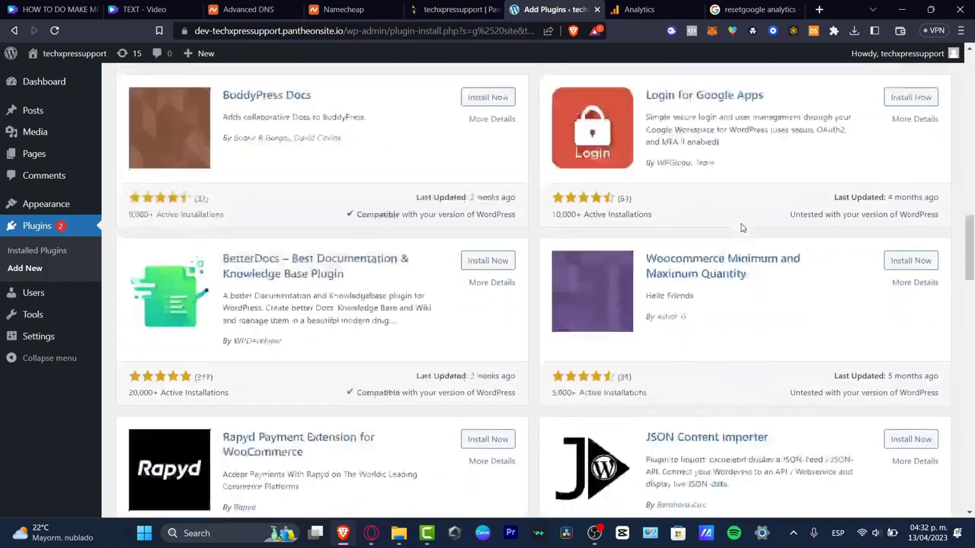
{"action": "scroll", "coordinate": [762, 198], "scroll_direction": "up", "scroll_amount": 15}
Search the plugin directory for "google", and install and activate Site Kit by Google.
{"action": "triple_click", "coordinate": [849, 126]}
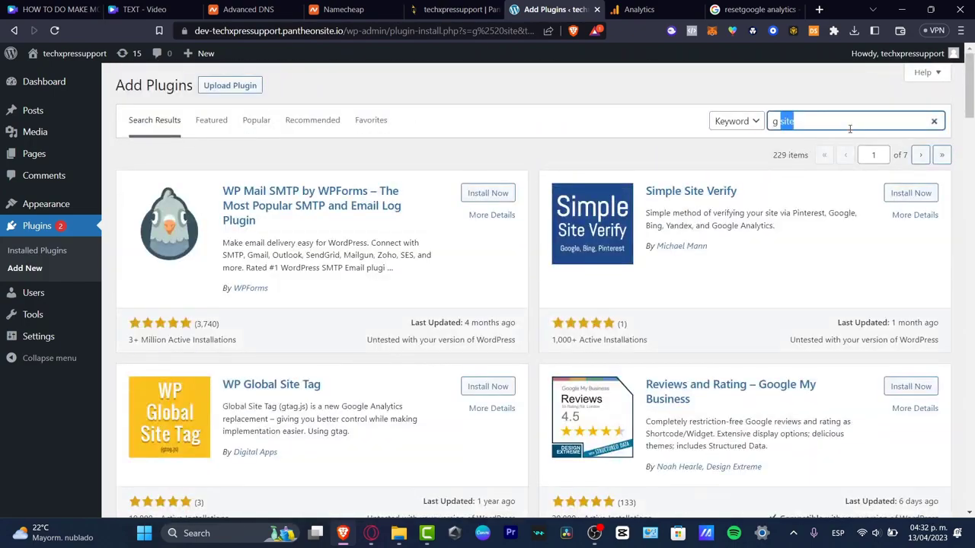
{"action": "type", "text": "google"}
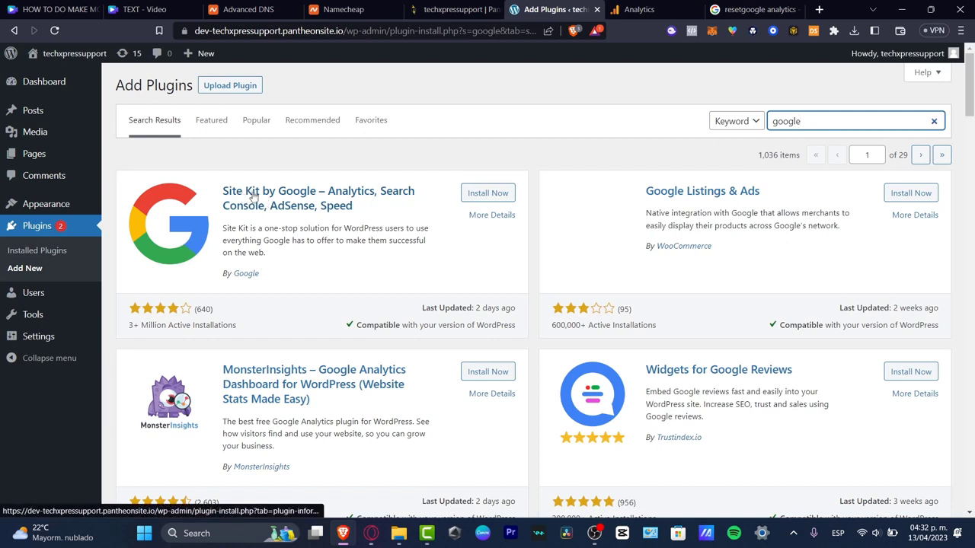
{"action": "left_click", "coordinate": [487, 193]}
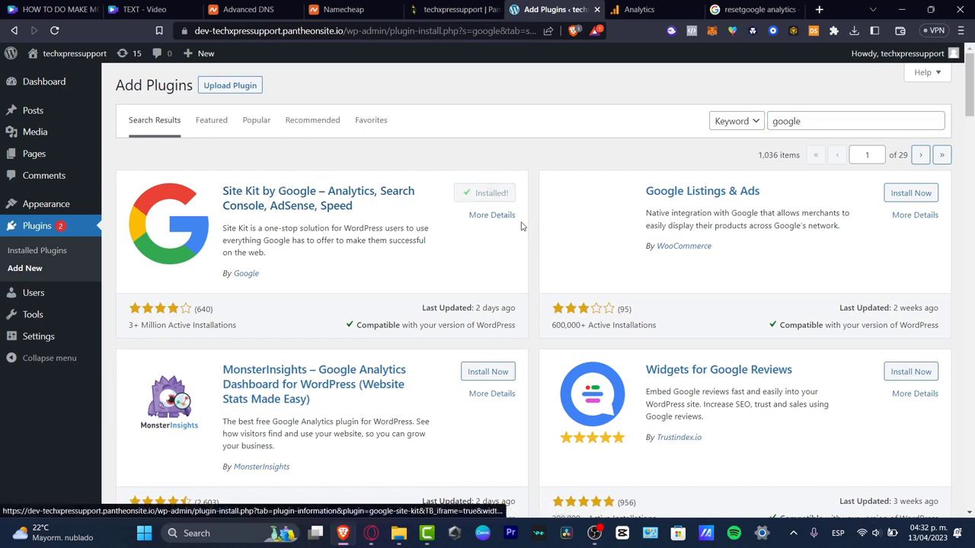
{"action": "left_click", "coordinate": [497, 199]}
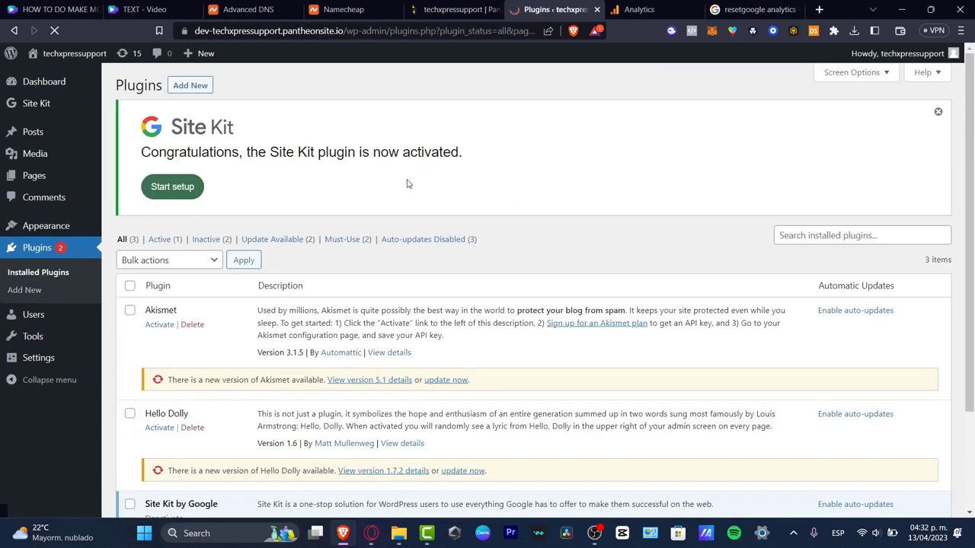
Start the setup of the activated Site Kit plugin.
{"action": "left_click_drag", "start_coordinate": [305, 153], "coordinate": [482, 167]}
{"action": "left_click", "coordinate": [175, 190]}
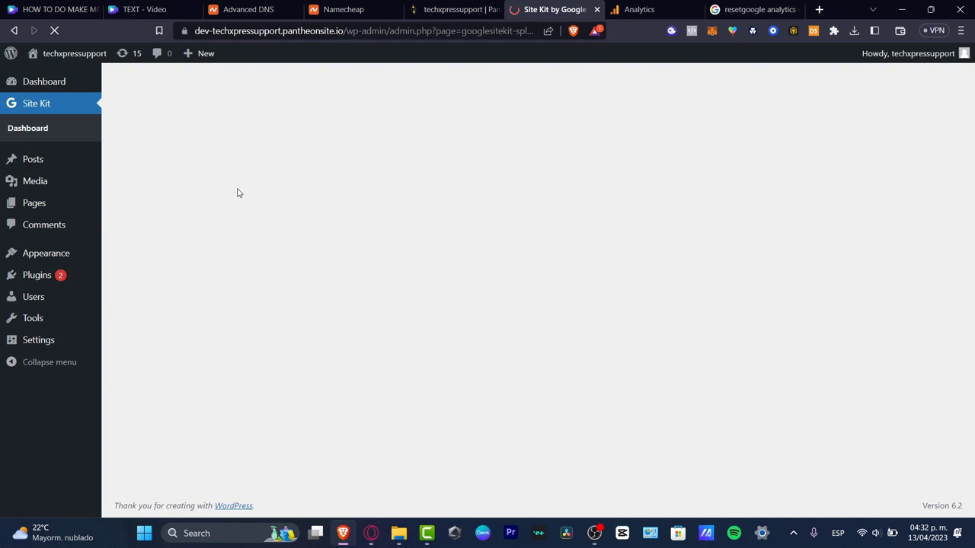
{"action": "left_click", "coordinate": [643, 9]}
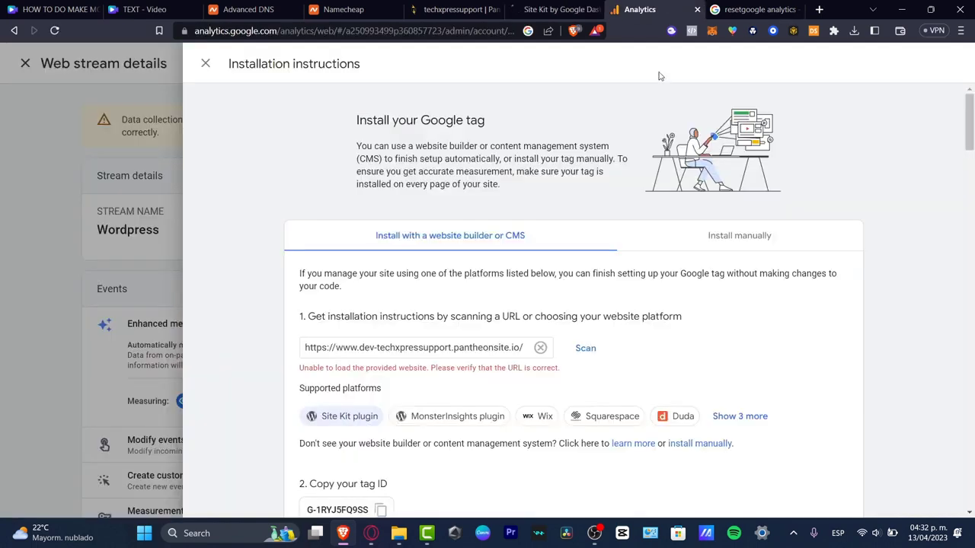
{"action": "left_click", "coordinate": [560, 9]}
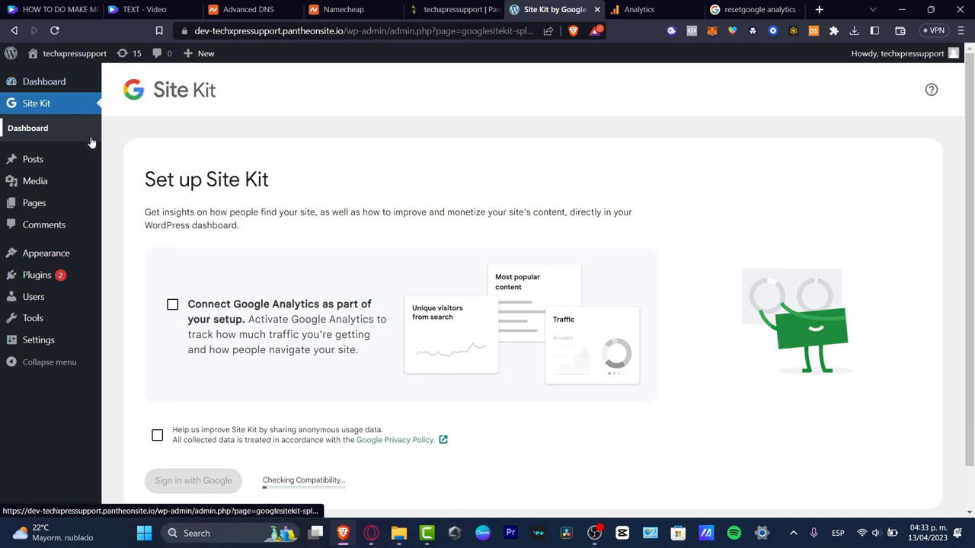
Include connecting Google Analytics in the Site Kit setup and proceed to sign in with Google.
{"action": "left_click_drag", "start_coordinate": [271, 306], "coordinate": [333, 326]}
{"action": "left_click", "coordinate": [172, 304]}
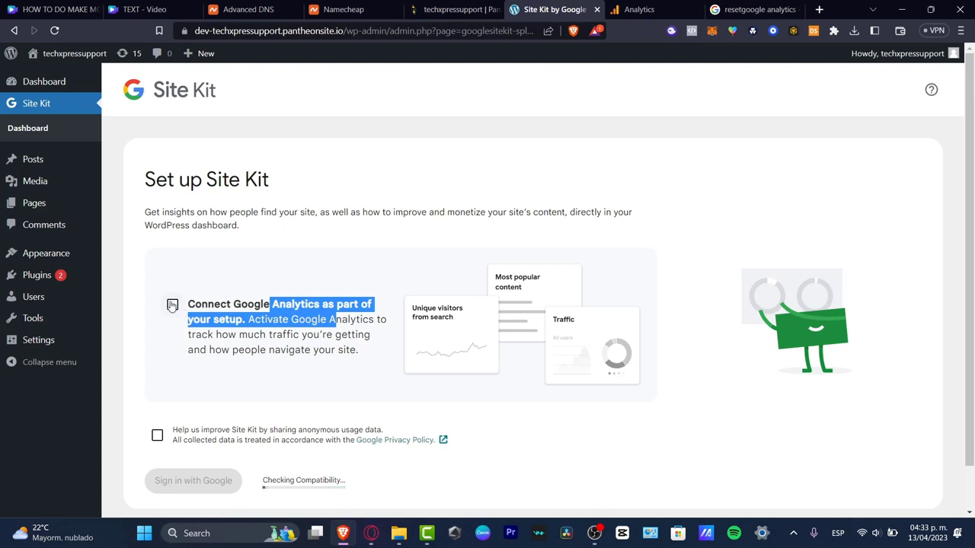
{"action": "scroll", "coordinate": [228, 327], "scroll_direction": "down", "scroll_amount": 1}
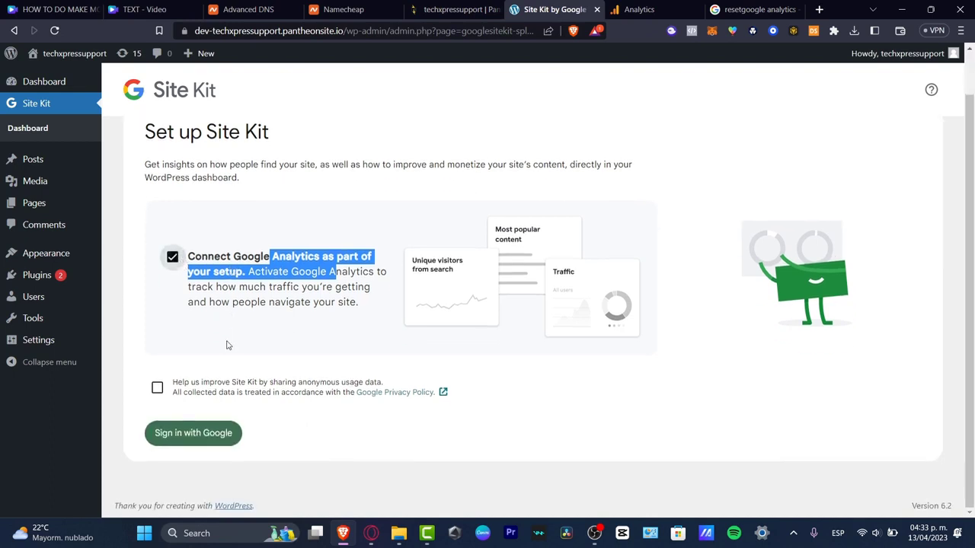
{"action": "left_click", "coordinate": [218, 434]}
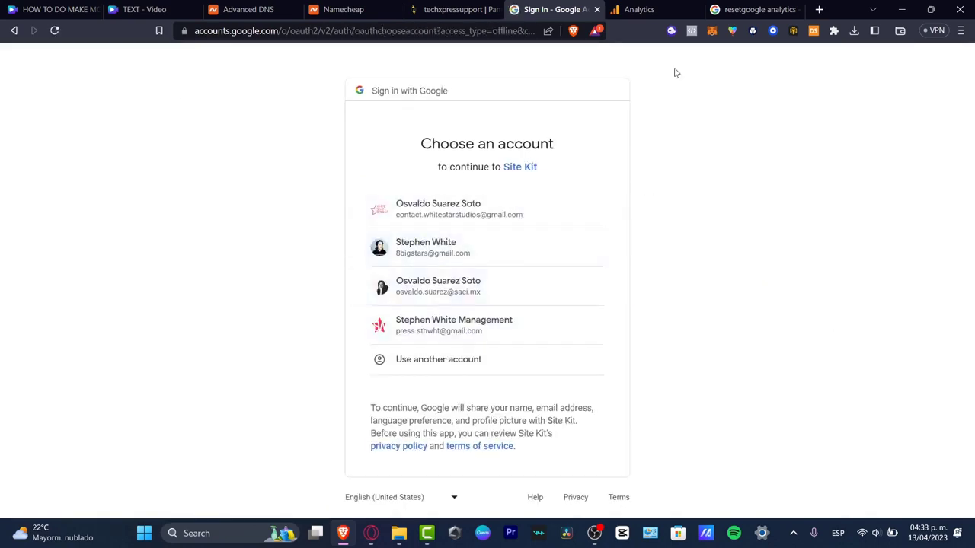
Choose the Google account for Site Kit and continue past its request for additional access.
{"action": "left_click", "coordinate": [472, 216]}
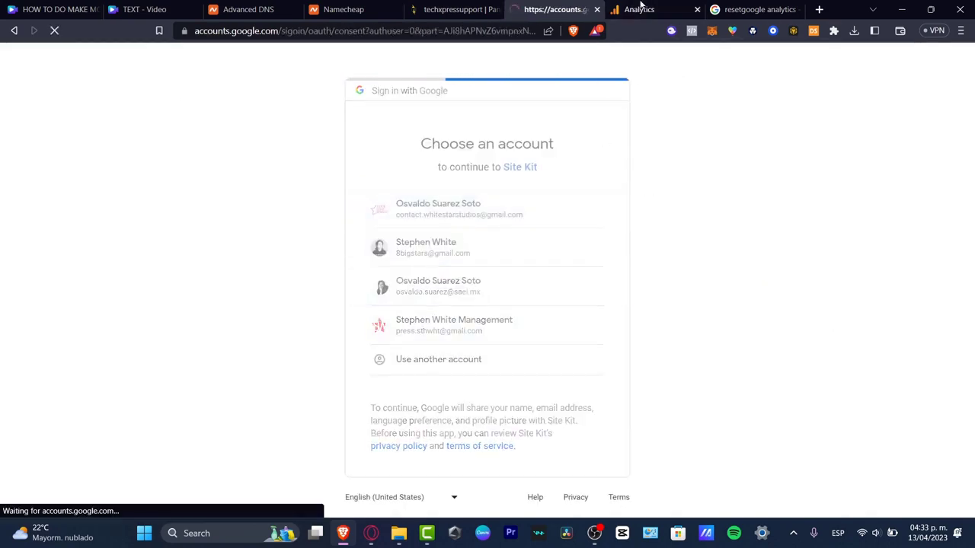
{"action": "left_click", "coordinate": [640, 9]}
{"action": "key", "text": "ctrl+shift+Tab"}
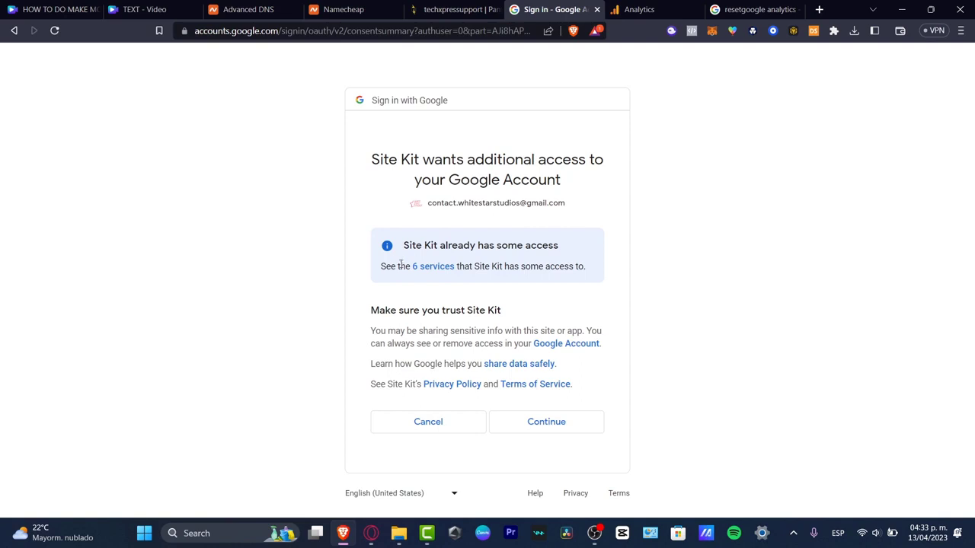
{"action": "left_click", "coordinate": [570, 421]}
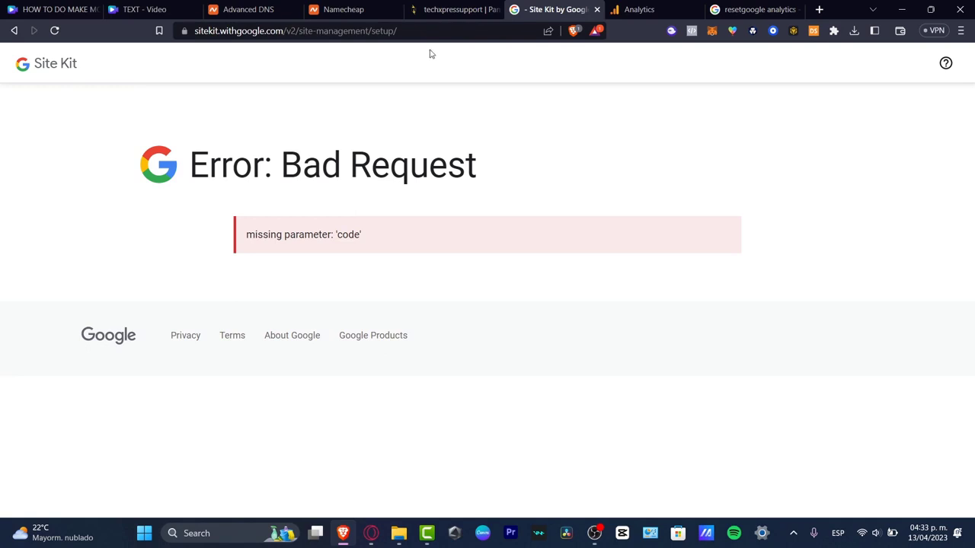
Return to Site Kit's request for additional account access and try to continue past it again.
{"action": "left_click", "coordinate": [479, 6]}
{"action": "left_click", "coordinate": [556, 6]}
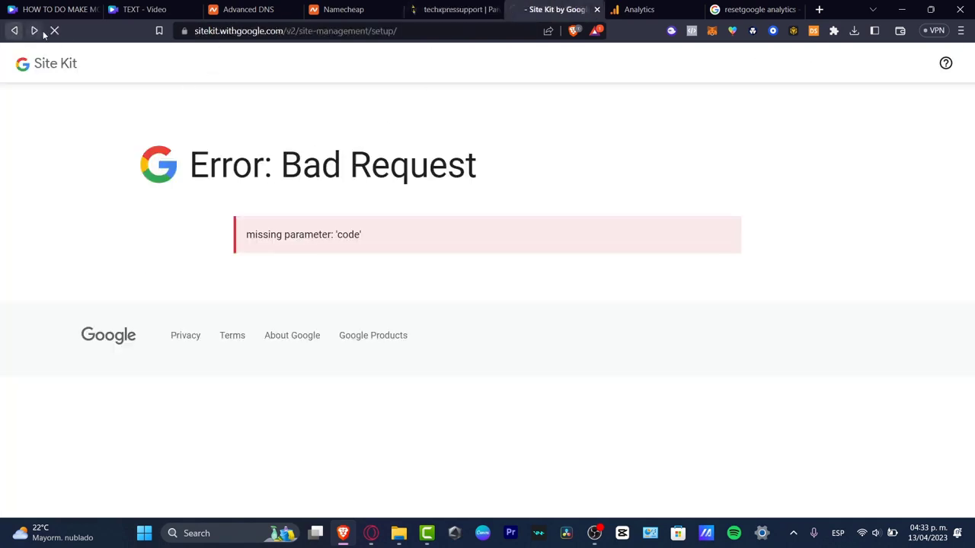
{"action": "left_click", "coordinate": [13, 30]}
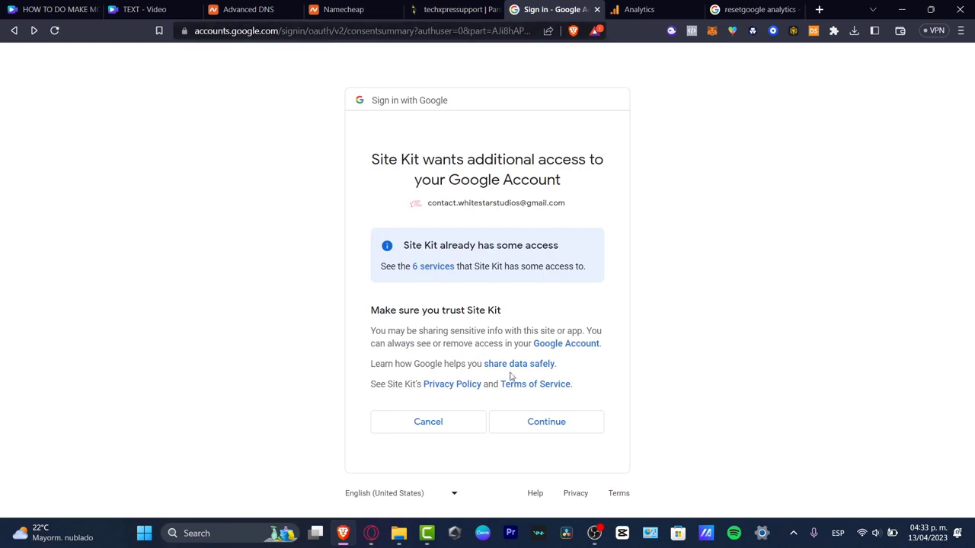
{"action": "left_click", "coordinate": [556, 422]}
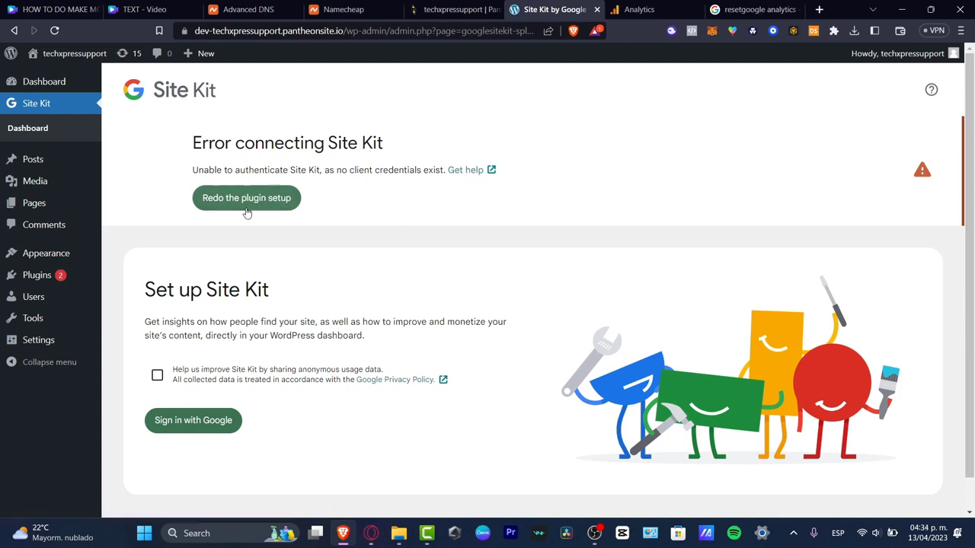
Try redoing the Site Kit plugin setup, choosing the same Google account and continuing past the access request.
{"action": "left_click", "coordinate": [247, 211]}
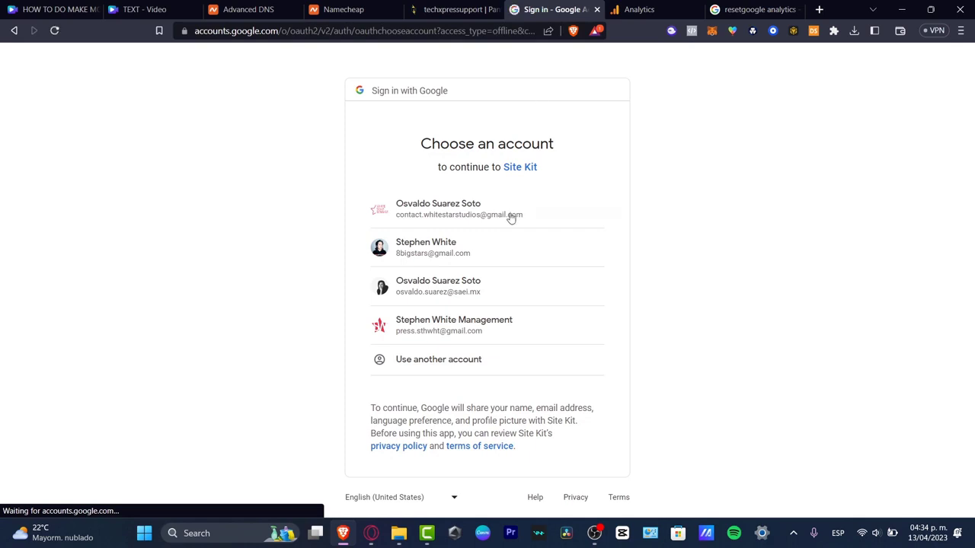
{"action": "left_click", "coordinate": [513, 216]}
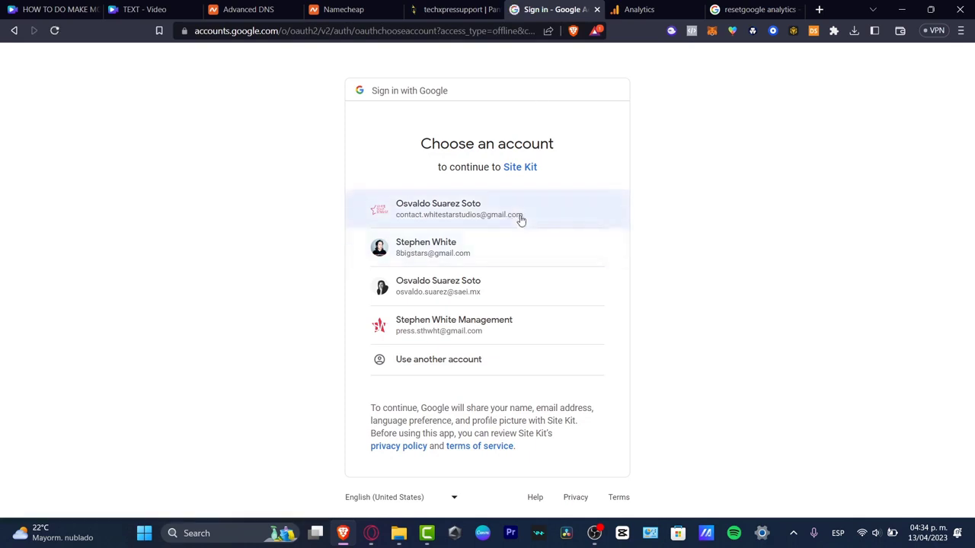
{"action": "left_click", "coordinate": [546, 422]}
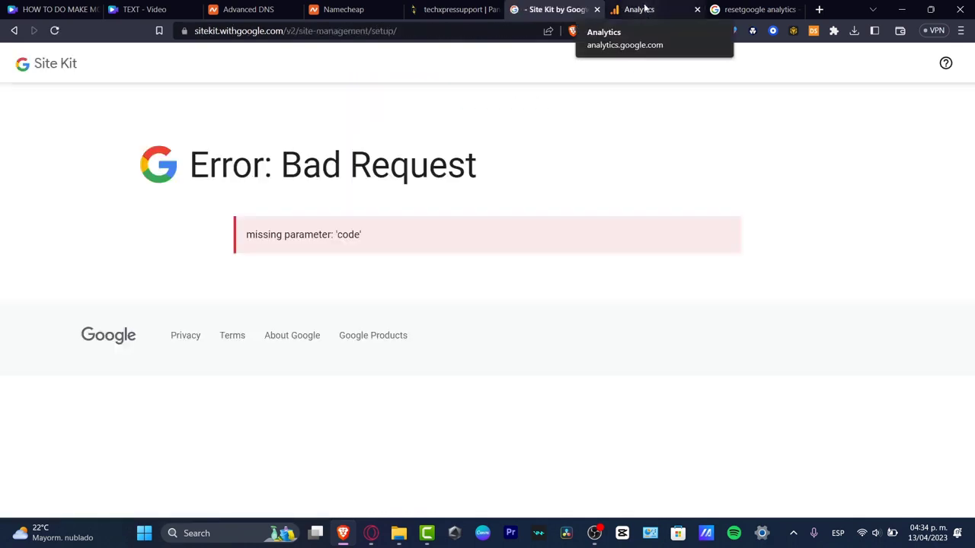
Open Gmail at gmail.com in place of the search results and check the Site Kit security alert.
{"action": "left_click", "coordinate": [754, 10]}
{"action": "left_click", "coordinate": [506, 31]}
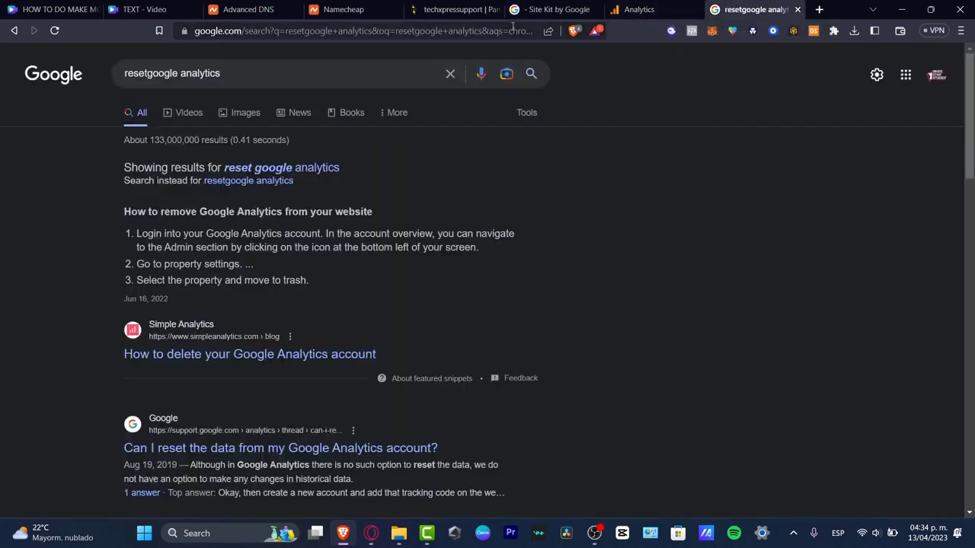
{"action": "type", "text": "gmail.com"}
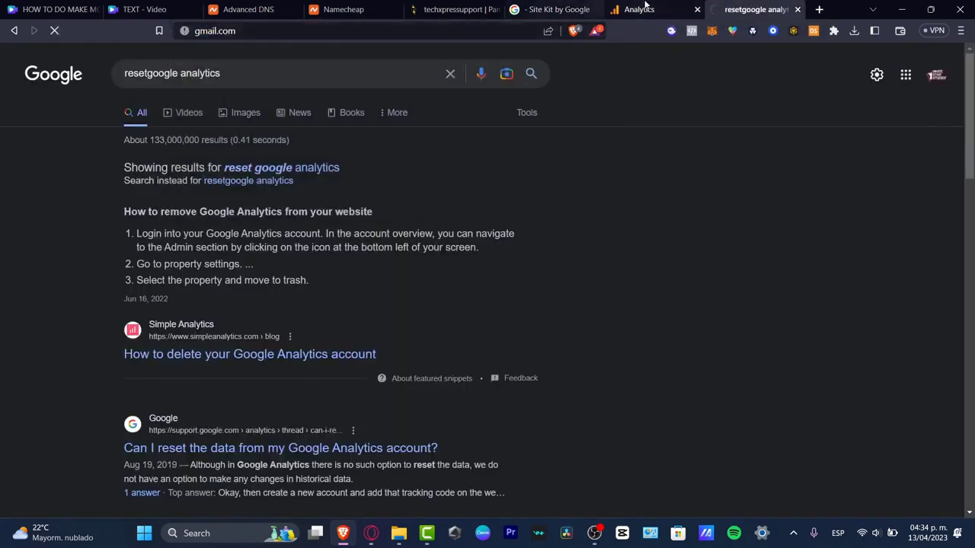
{"action": "left_click", "coordinate": [636, 9]}
{"action": "key", "text": "ctrl+Tab"}
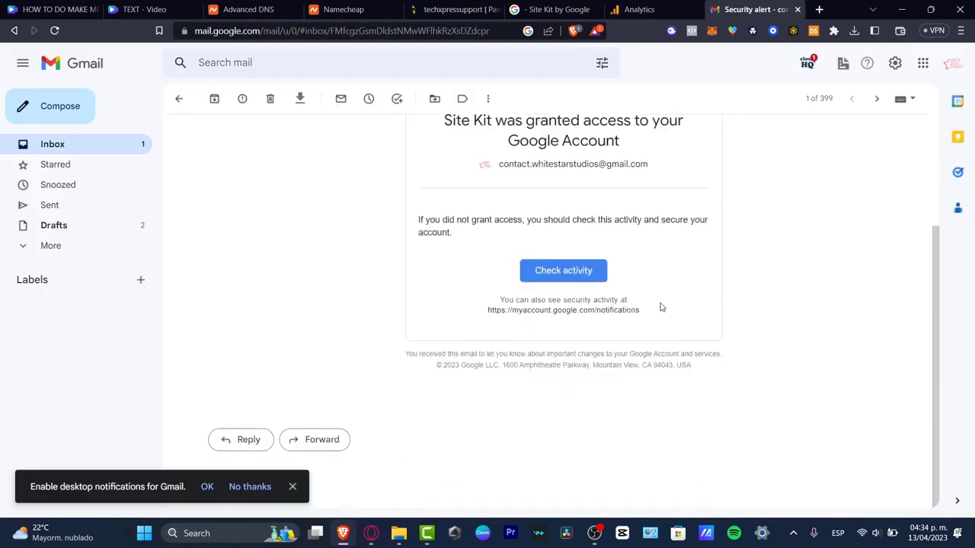
In the Google tag installation instructions, shorten the site URL to dev-techxpressupport.pantheonsite.io/ and try to scan it.
{"action": "left_click", "coordinate": [639, 9]}
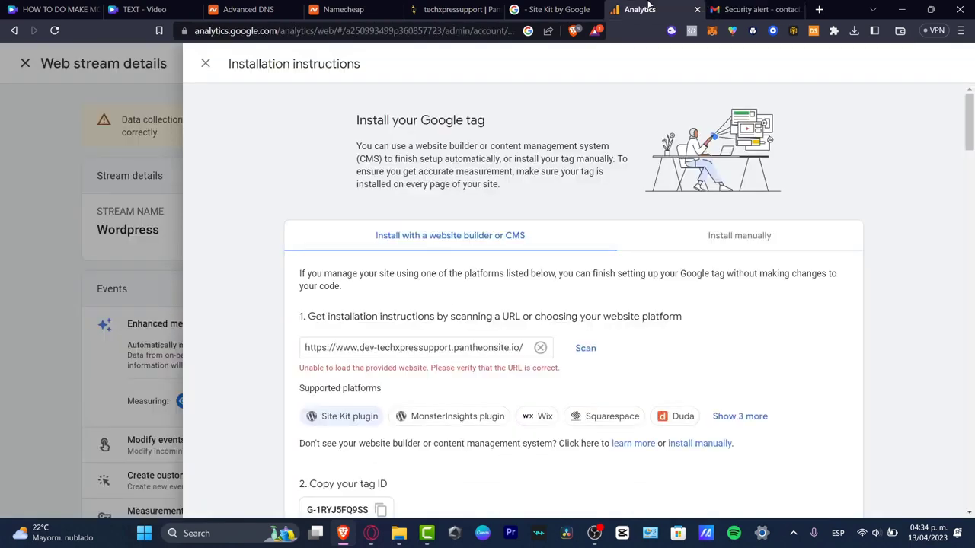
{"action": "double_click", "coordinate": [338, 349]}
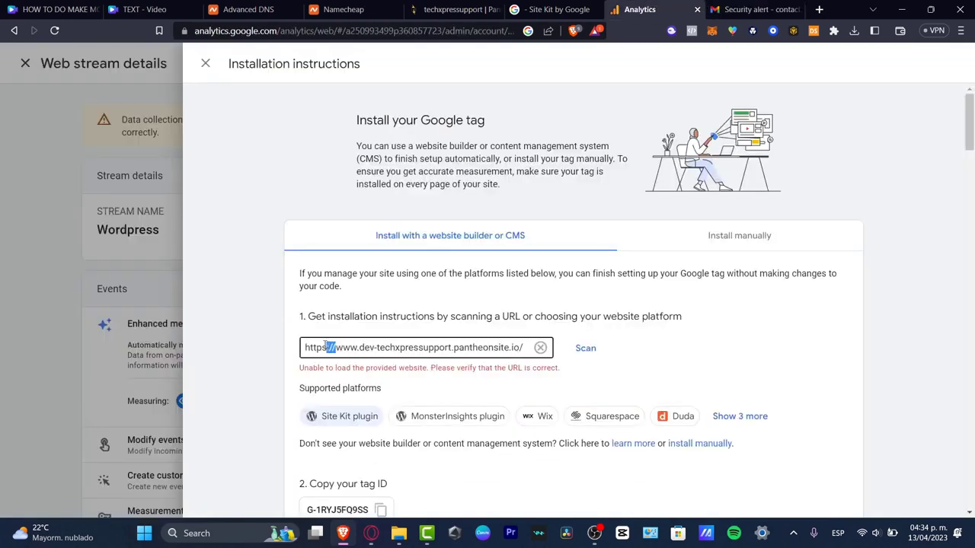
{"action": "left_click_drag", "start_coordinate": [360, 347], "coordinate": [305, 348]}
{"action": "key", "text": "BackSpace"}
{"action": "left_click", "coordinate": [595, 387]}
{"action": "scroll", "coordinate": [607, 294], "scroll_direction": "down", "scroll_amount": 3}
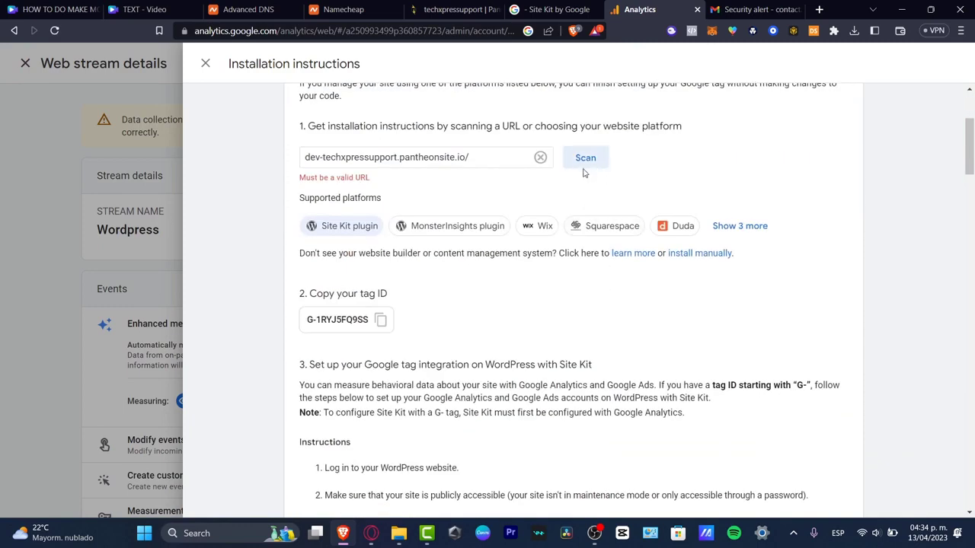
{"action": "left_click", "coordinate": [307, 157]}
{"action": "type", "text": "www."}
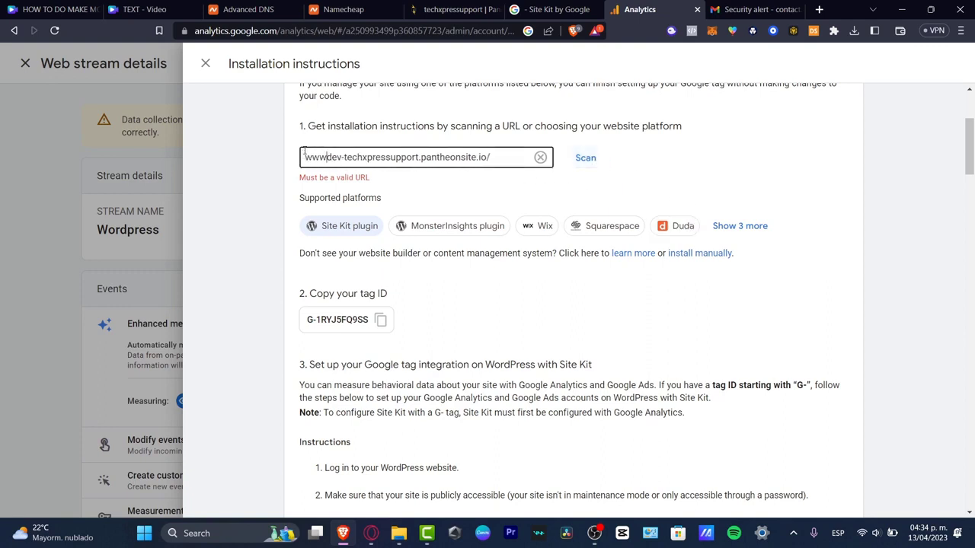
{"action": "left_click", "coordinate": [594, 162]}
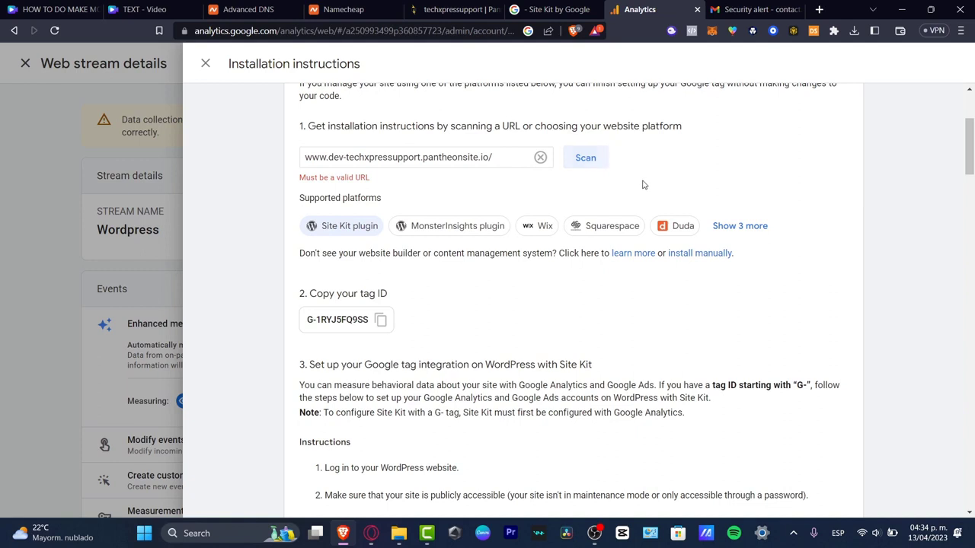
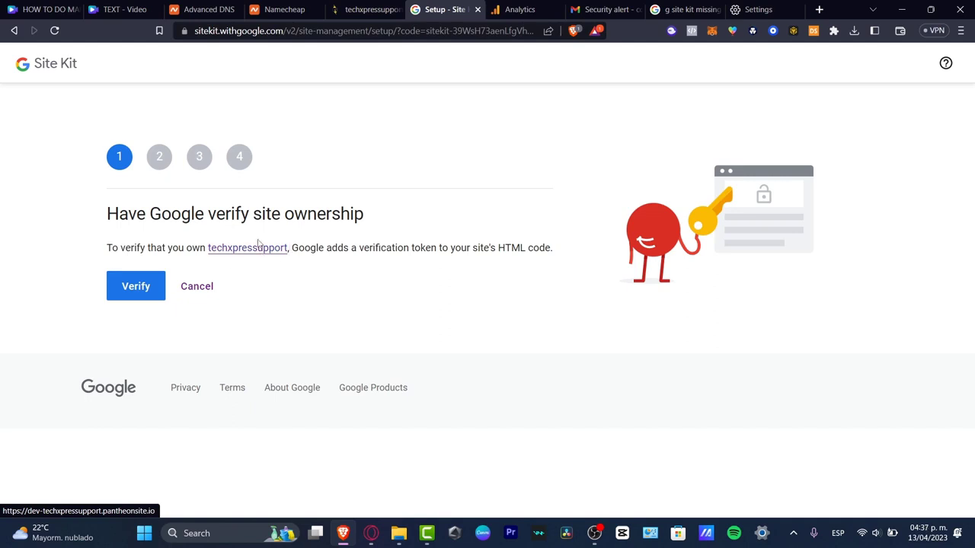
In the Site Kit setup, verify ownership of techxpressupport and complete the second stage, closing the leftover mail and search tabs.
{"action": "left_click", "coordinate": [157, 286]}
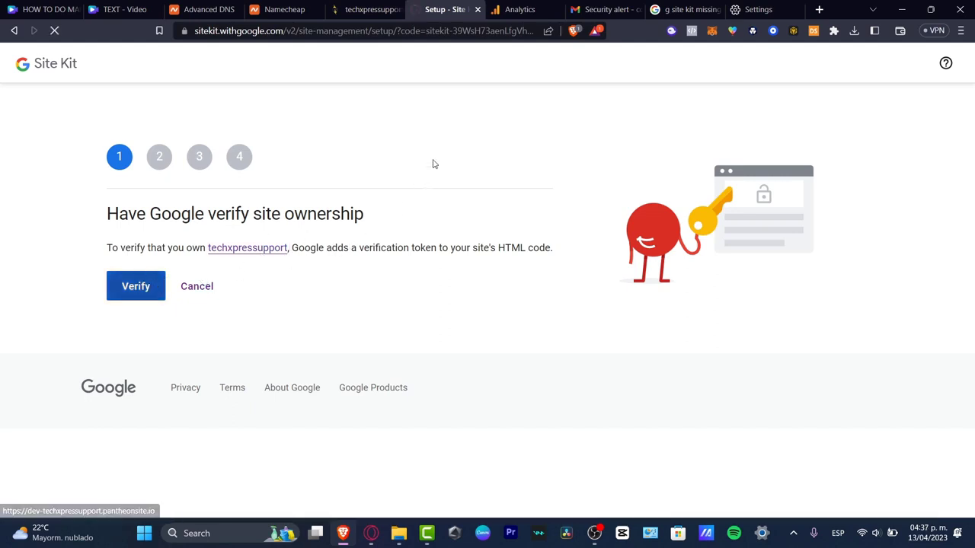
{"action": "left_click", "coordinate": [637, 9]}
{"action": "left_click", "coordinate": [636, 10]}
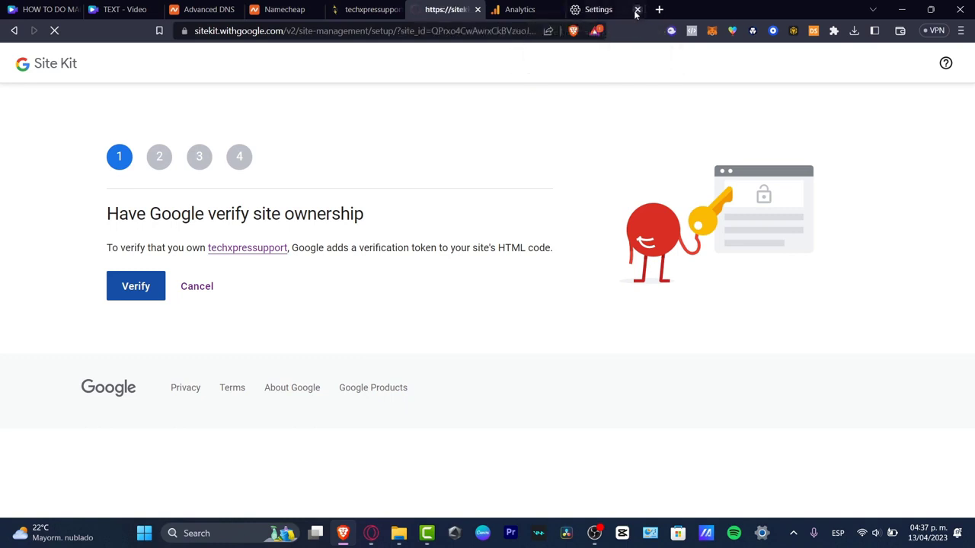
{"action": "left_click_drag", "start_coordinate": [184, 216], "coordinate": [406, 221]}
{"action": "left_click", "coordinate": [456, 212]}
{"action": "left_click", "coordinate": [137, 303]}
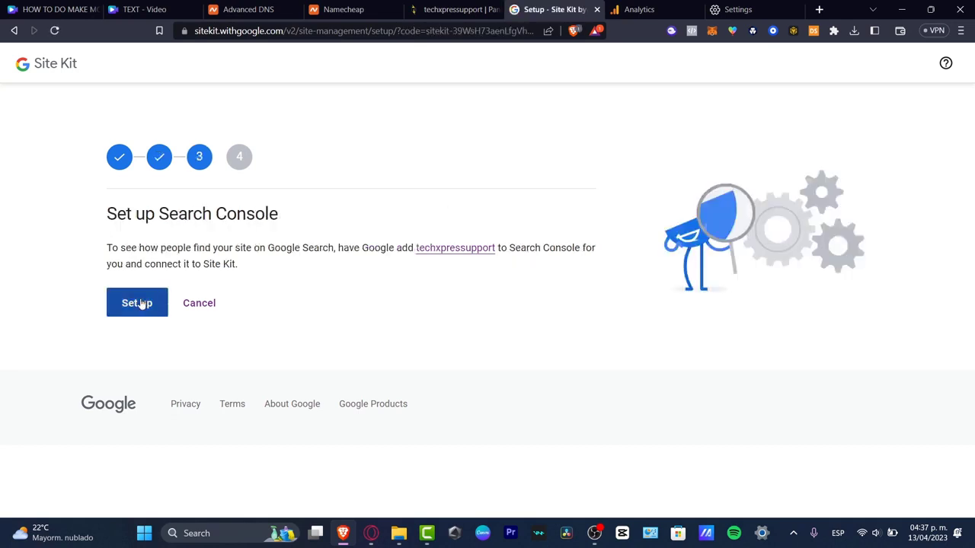
Set up Search Console for techxpressupport and connect it to Site Kit.
{"action": "left_click_drag", "start_coordinate": [162, 215], "coordinate": [313, 212]}
{"action": "left_click", "coordinate": [281, 235]}
{"action": "left_click", "coordinate": [148, 306]}
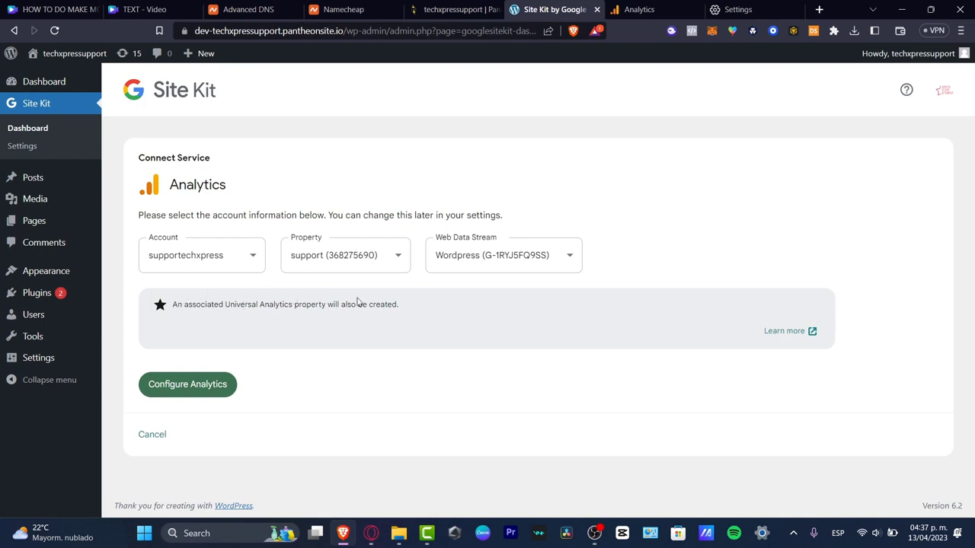
Configure Analytics with the supportechxpress account, support property and Wordpress data stream, granting Site Kit the additional permissions through the Google account.
{"action": "left_click", "coordinate": [202, 387]}
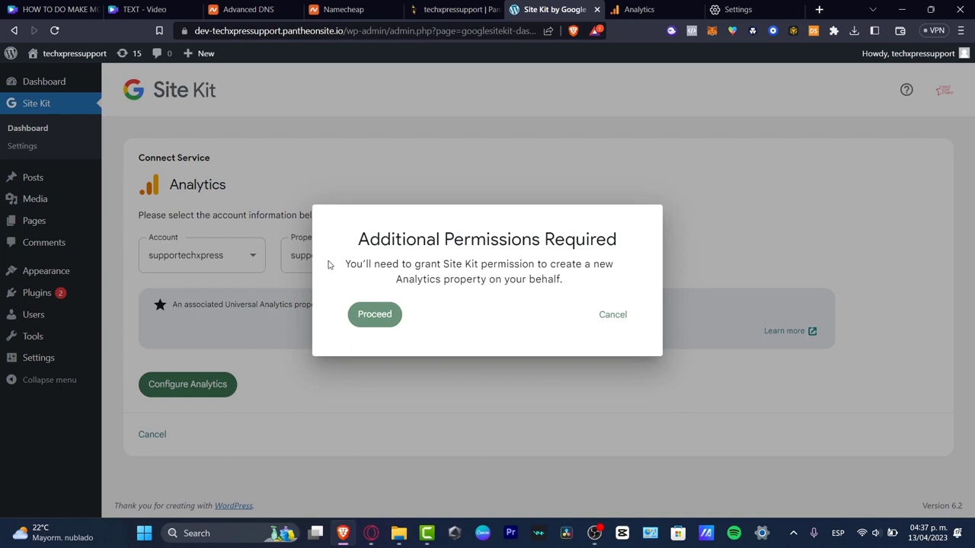
{"action": "left_click", "coordinate": [375, 312]}
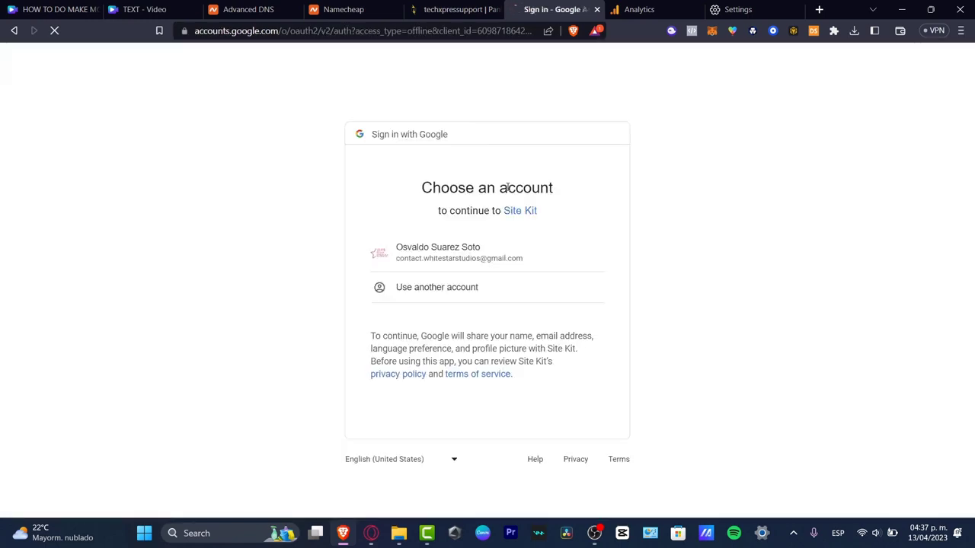
{"action": "left_click", "coordinate": [507, 256]}
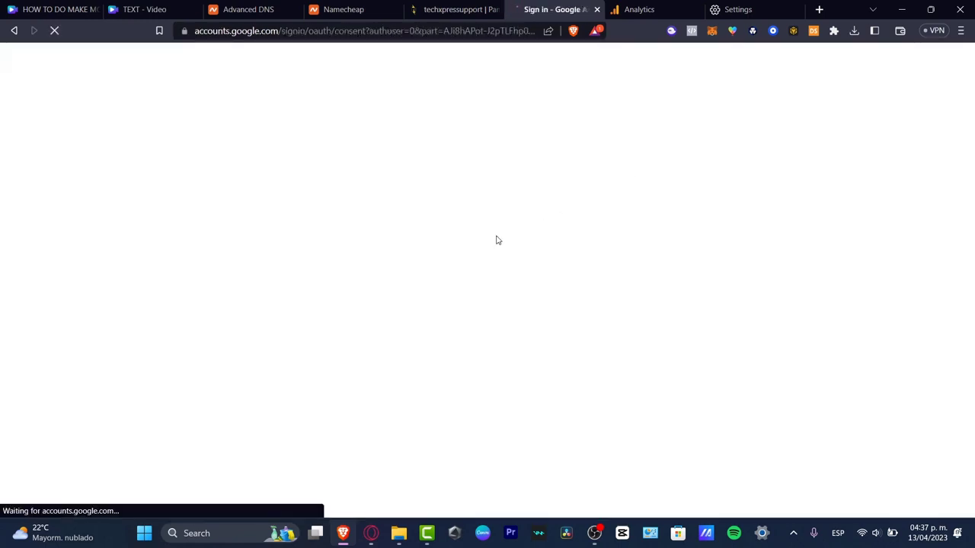
{"action": "scroll", "coordinate": [525, 282], "scroll_direction": "down", "scroll_amount": 1}
{"action": "left_click", "coordinate": [554, 427]}
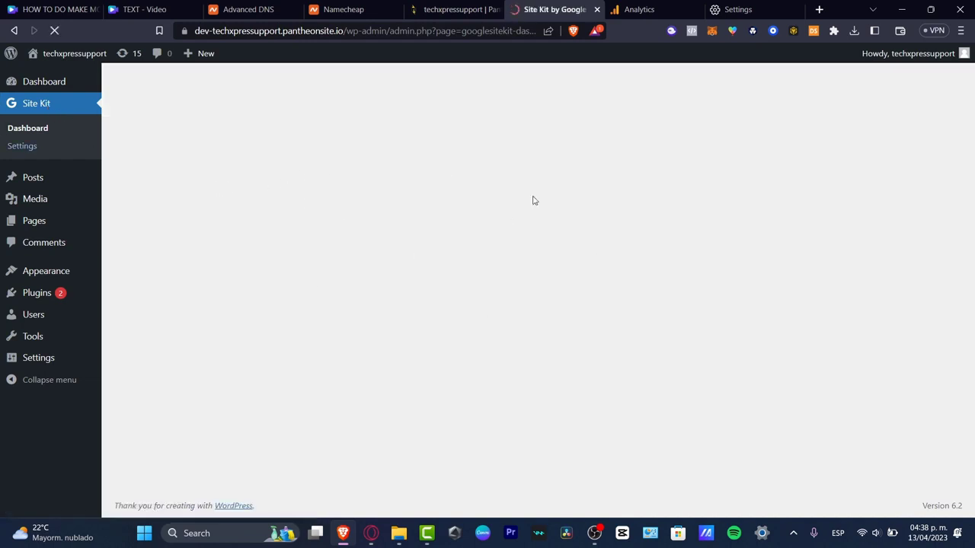
Back in Google Analytics, close the installation instructions and the web stream details, and reload the page.
{"action": "left_click", "coordinate": [632, 9]}
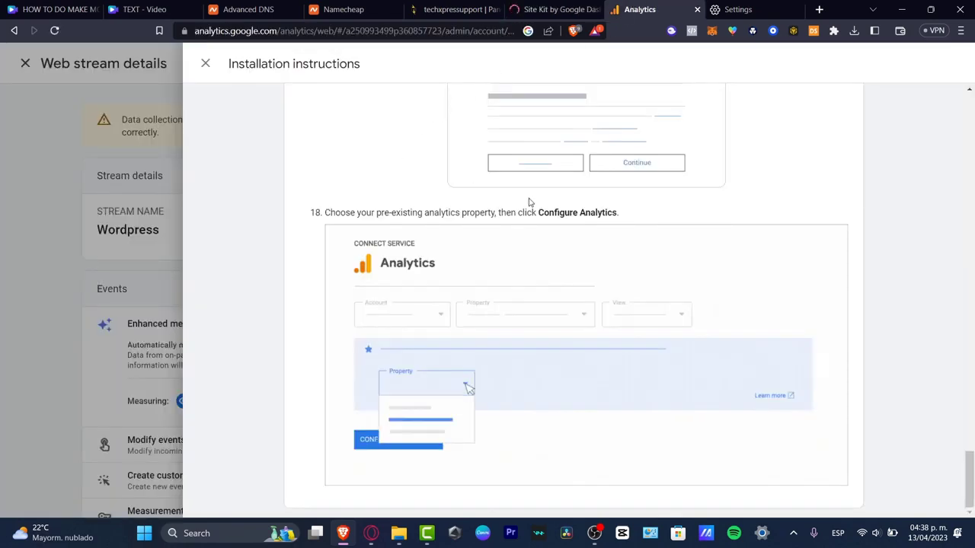
{"action": "left_click", "coordinate": [206, 64]}
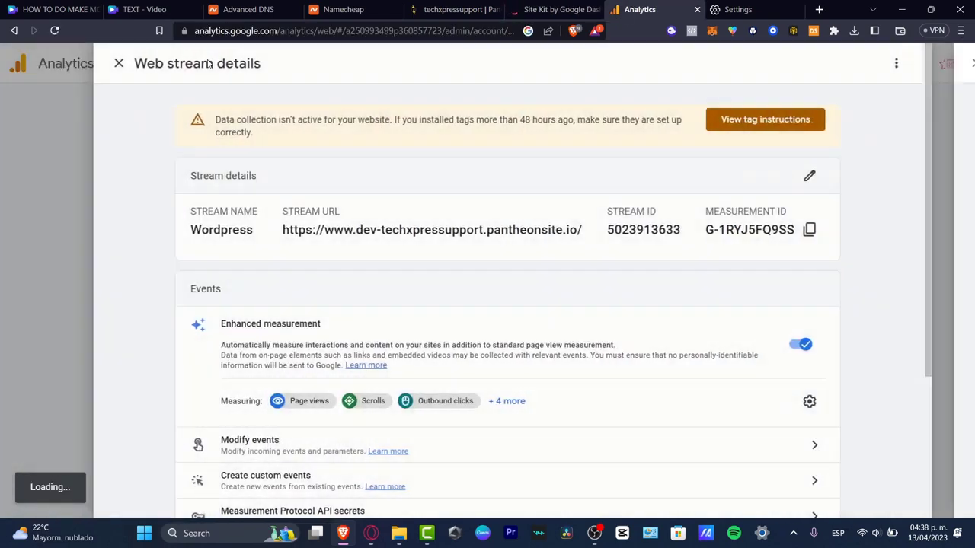
{"action": "left_click", "coordinate": [163, 64]}
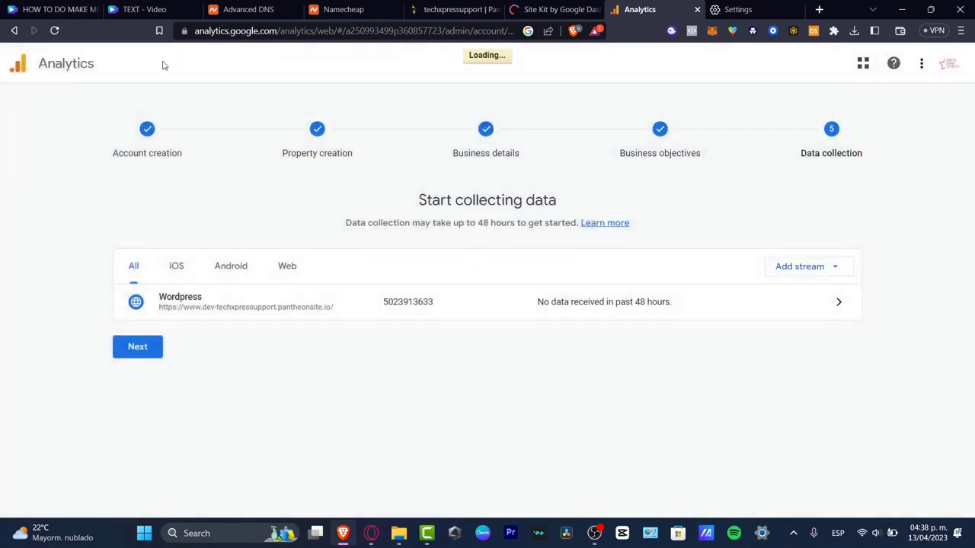
{"action": "left_click", "coordinate": [54, 30]}
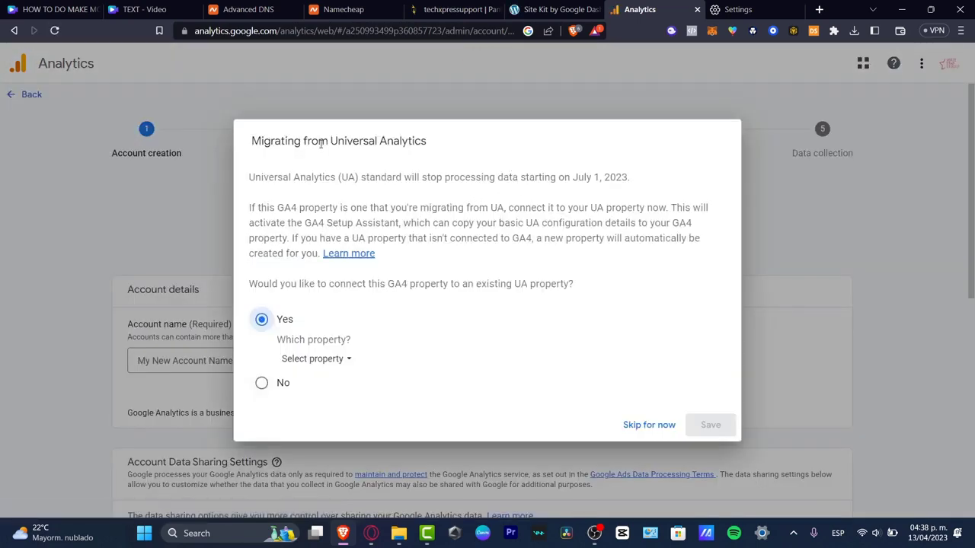
Skip connecting to a Universal Analytics property for now and leave the account creation page for the admin area.
{"action": "left_click_drag", "start_coordinate": [308, 142], "coordinate": [443, 150]}
{"action": "left_click", "coordinate": [262, 383]}
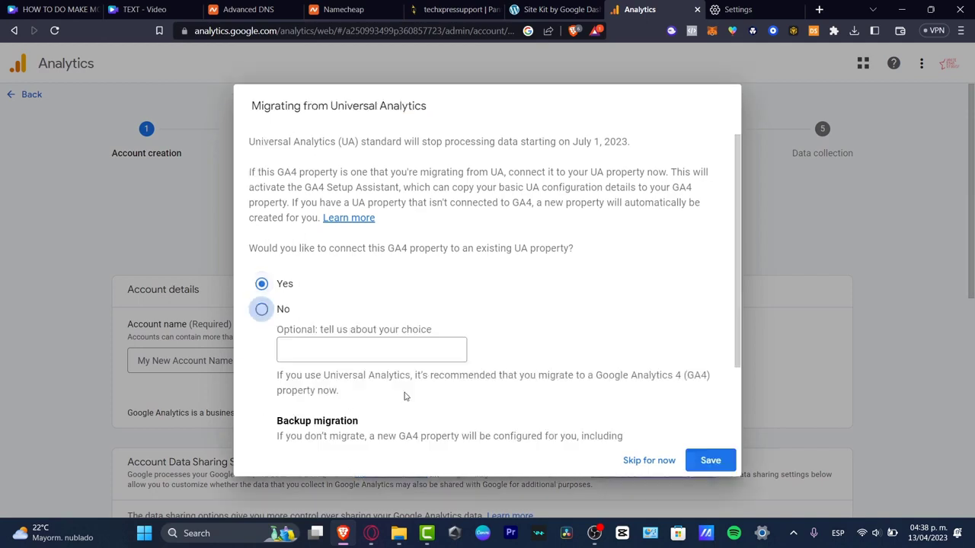
{"action": "left_click", "coordinate": [653, 460]}
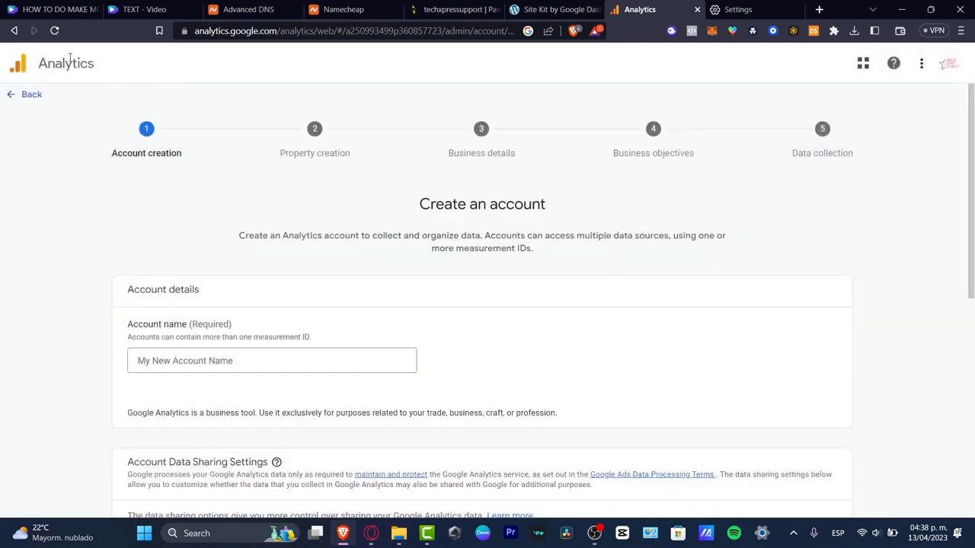
{"action": "left_click", "coordinate": [31, 95]}
{"action": "left_click", "coordinate": [567, 315]}
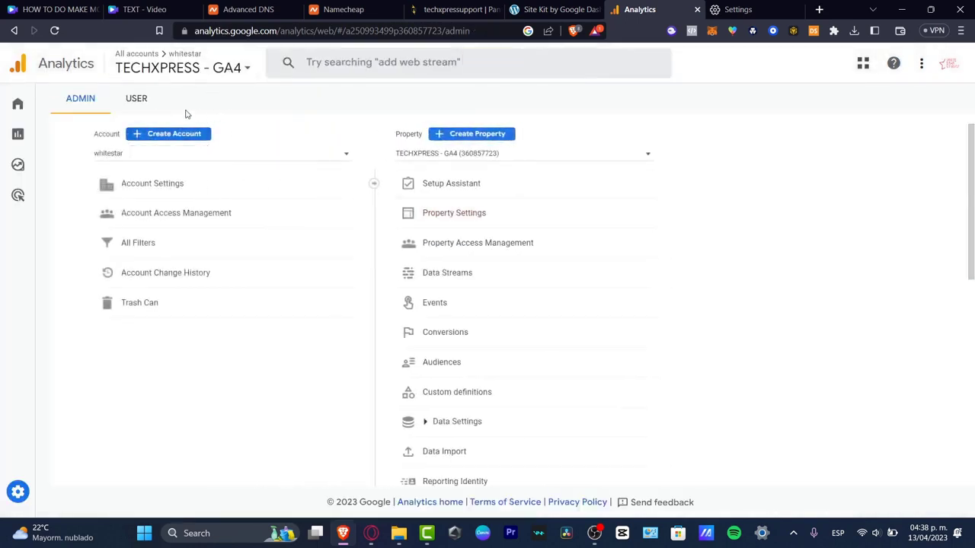
Open the All Web Site Data view of the dev-techxpressupport property under supportechxpress and look through its home reports.
{"action": "left_click", "coordinate": [169, 69]}
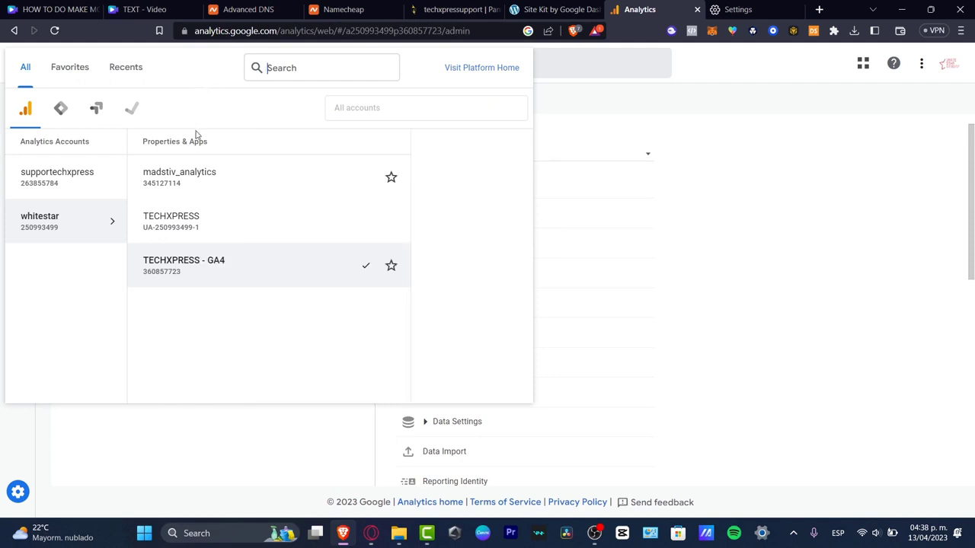
{"action": "left_click", "coordinate": [76, 185]}
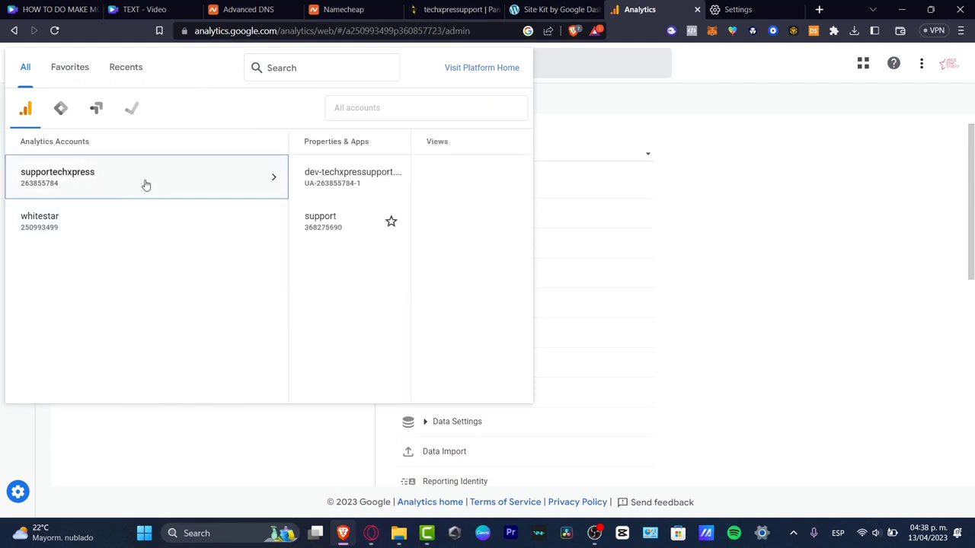
{"action": "left_click", "coordinate": [300, 186]}
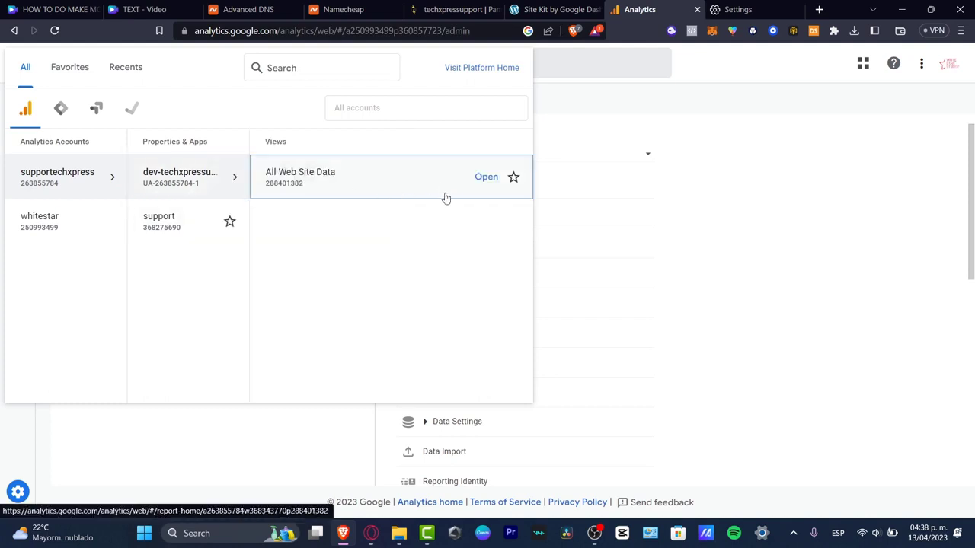
{"action": "left_click", "coordinate": [486, 178]}
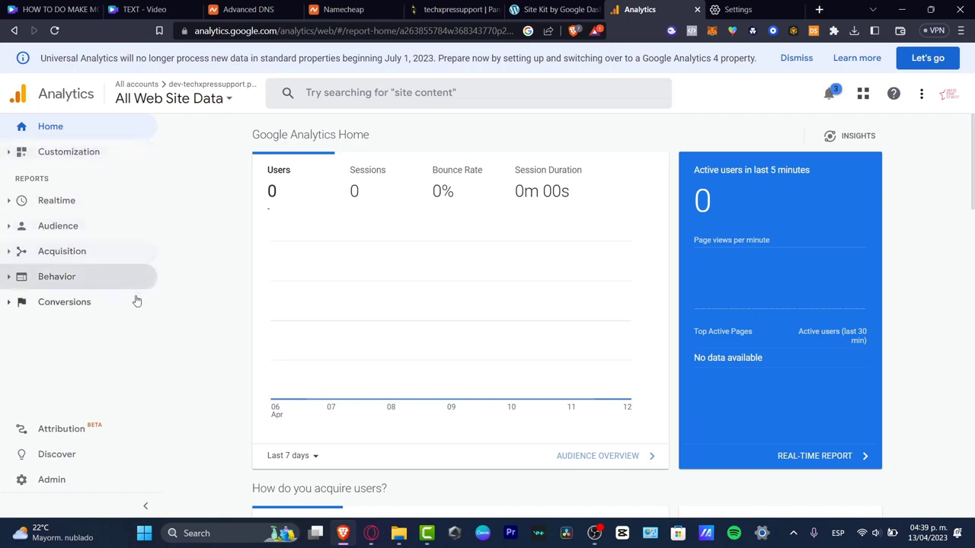
{"action": "scroll", "coordinate": [610, 311], "scroll_direction": "down", "scroll_amount": 6}
{"action": "scroll", "coordinate": [607, 311], "scroll_direction": "down", "scroll_amount": 12}
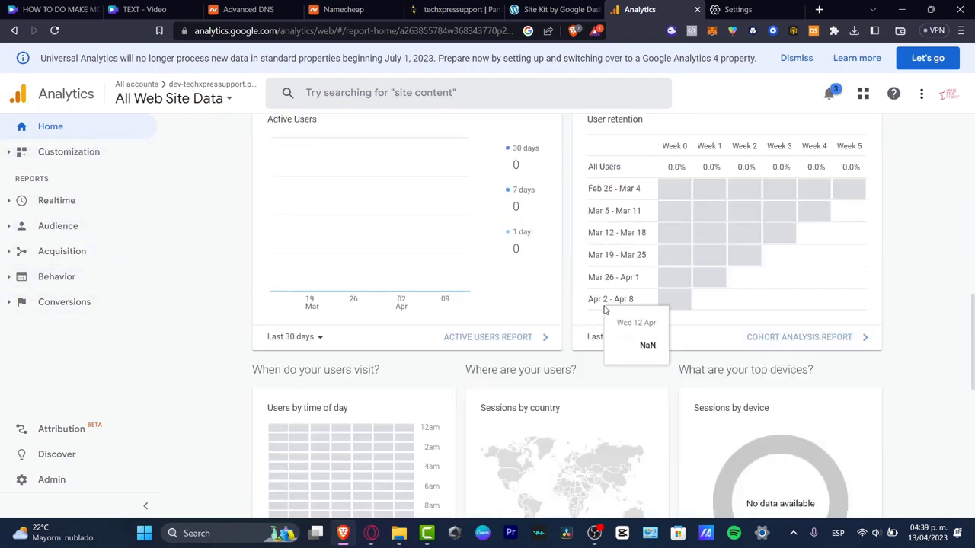
Return to the start of the Analytics home report and dismiss the Universal Analytics end-of-processing notice.
{"action": "scroll", "coordinate": [608, 311], "scroll_direction": "up", "scroll_amount": 15}
{"action": "scroll", "coordinate": [610, 312], "scroll_direction": "up", "scroll_amount": 3}
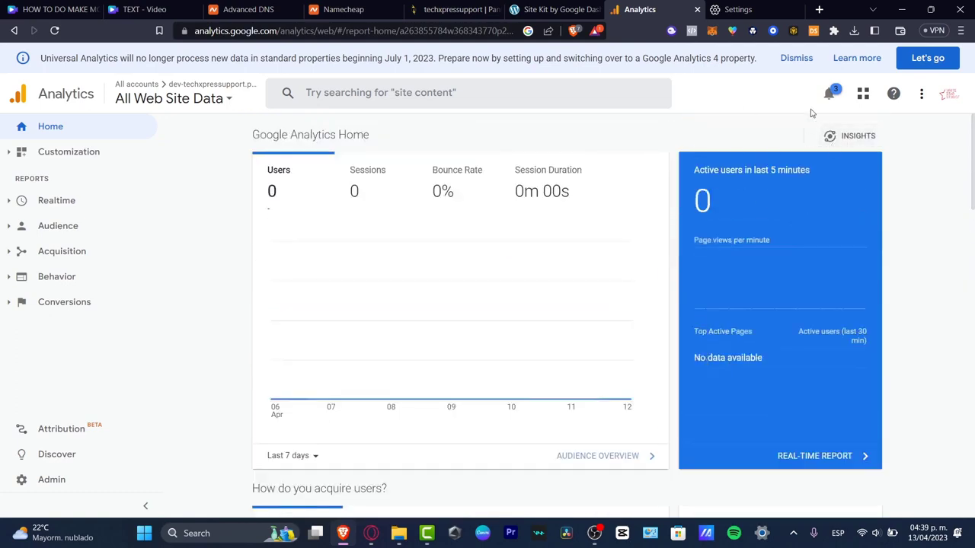
{"action": "left_click", "coordinate": [812, 61]}
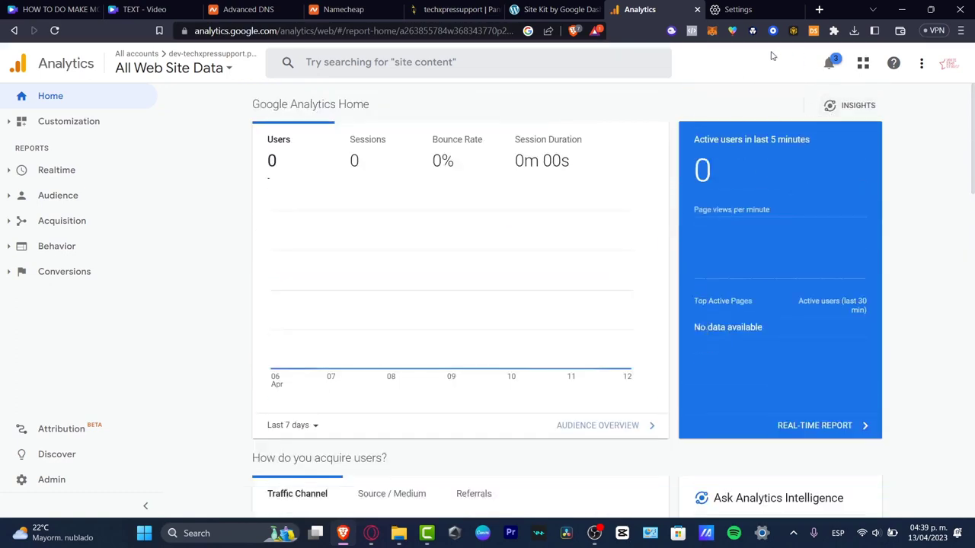
Switch to the Site Kit dashboard in WordPress and acknowledge the notice about Search Console and Analytics gathering data.
{"action": "left_click", "coordinate": [556, 9]}
{"action": "left_click_drag", "start_coordinate": [275, 145], "coordinate": [538, 159]}
{"action": "left_click", "coordinate": [180, 199]}
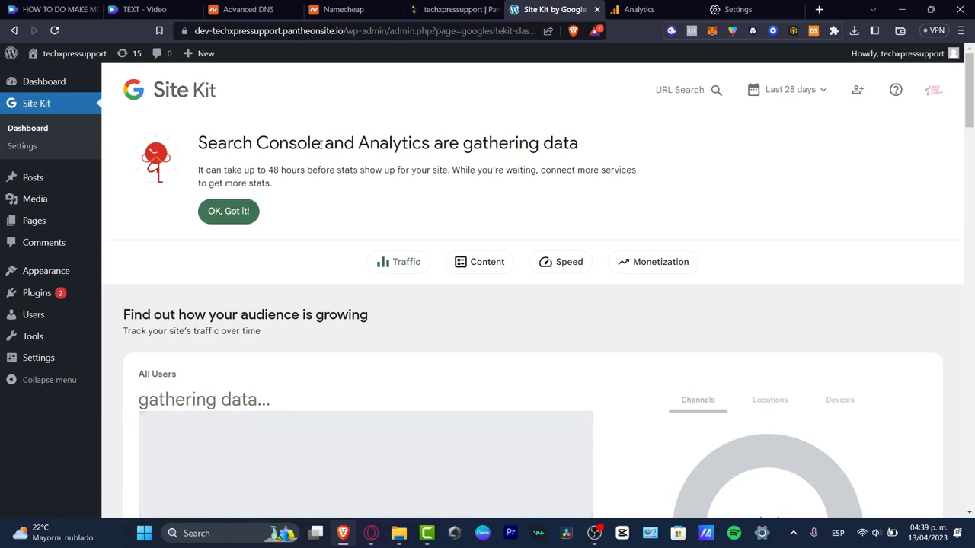
{"action": "left_click", "coordinate": [226, 211]}
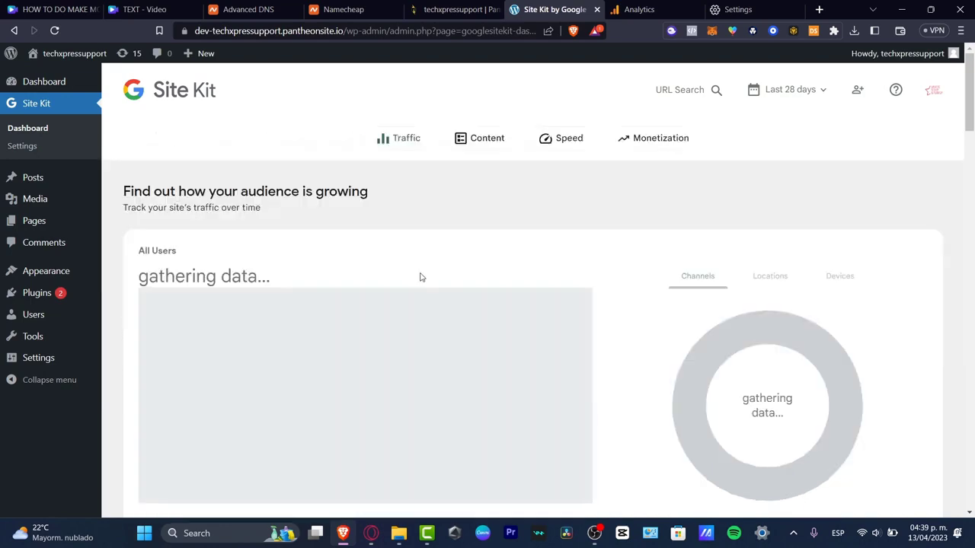
Look through the Site Kit dashboard's audience traffic, top search queries and top content sections.
{"action": "scroll", "coordinate": [533, 358], "scroll_direction": "down", "scroll_amount": 5}
{"action": "scroll", "coordinate": [543, 375], "scroll_direction": "down", "scroll_amount": 6}
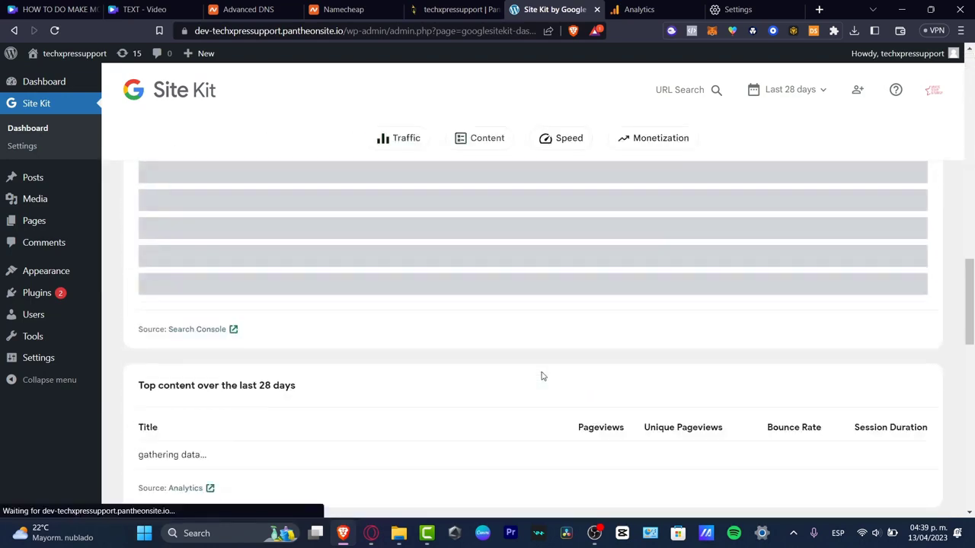
{"action": "scroll", "coordinate": [541, 375], "scroll_direction": "up", "scroll_amount": 10}
{"action": "scroll", "coordinate": [545, 375], "scroll_direction": "down", "scroll_amount": 10}
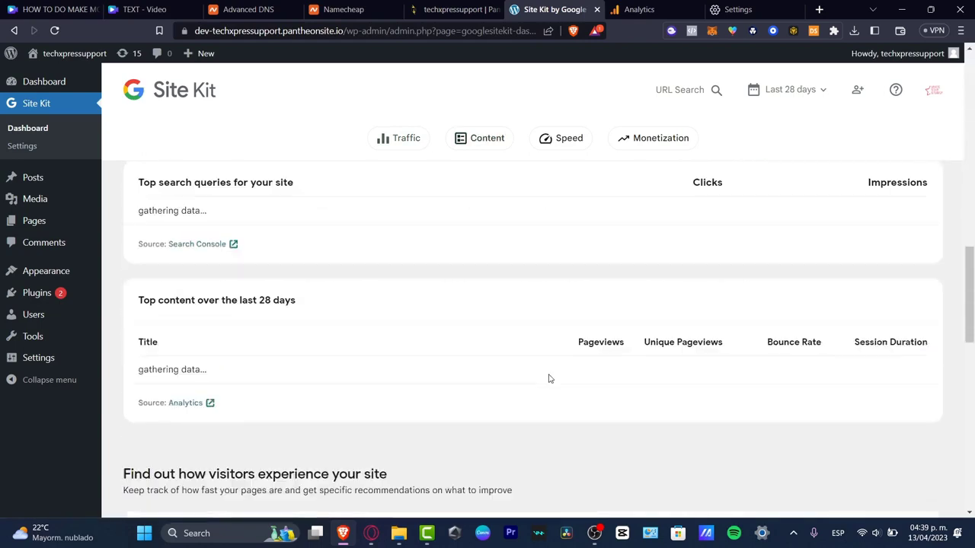
{"action": "scroll", "coordinate": [549, 376], "scroll_direction": "up", "scroll_amount": 9}
{"action": "scroll", "coordinate": [549, 379], "scroll_direction": "up", "scroll_amount": 1}
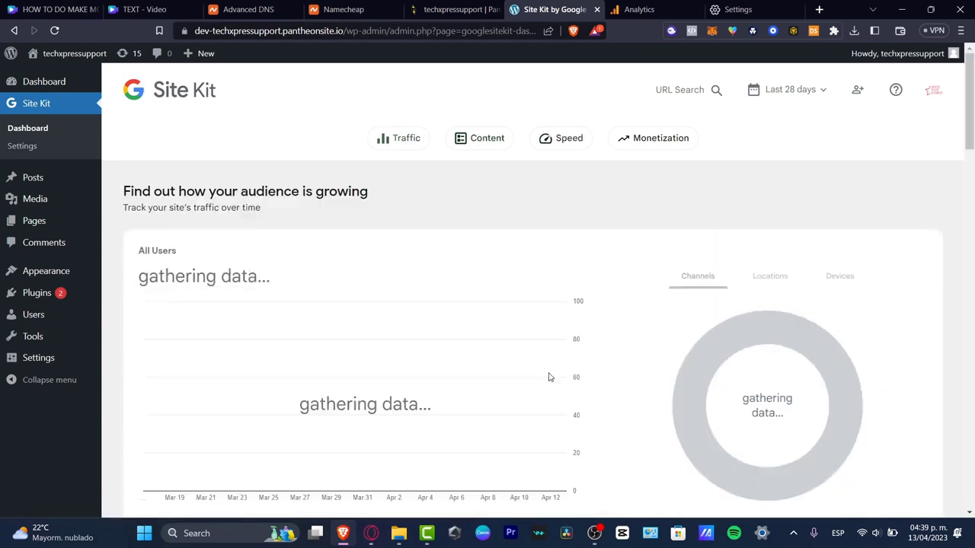
Check the notifications in Google Analytics and go back to the Site Kit dashboard.
{"action": "left_click", "coordinate": [639, 10]}
{"action": "left_click", "coordinate": [572, 9]}
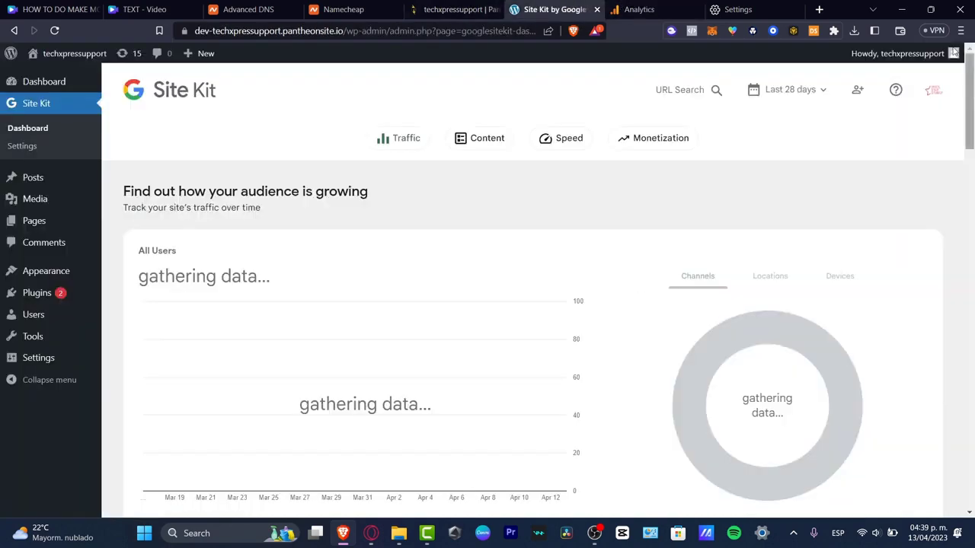
{"action": "left_click", "coordinate": [640, 9]}
{"action": "left_click", "coordinate": [833, 69]}
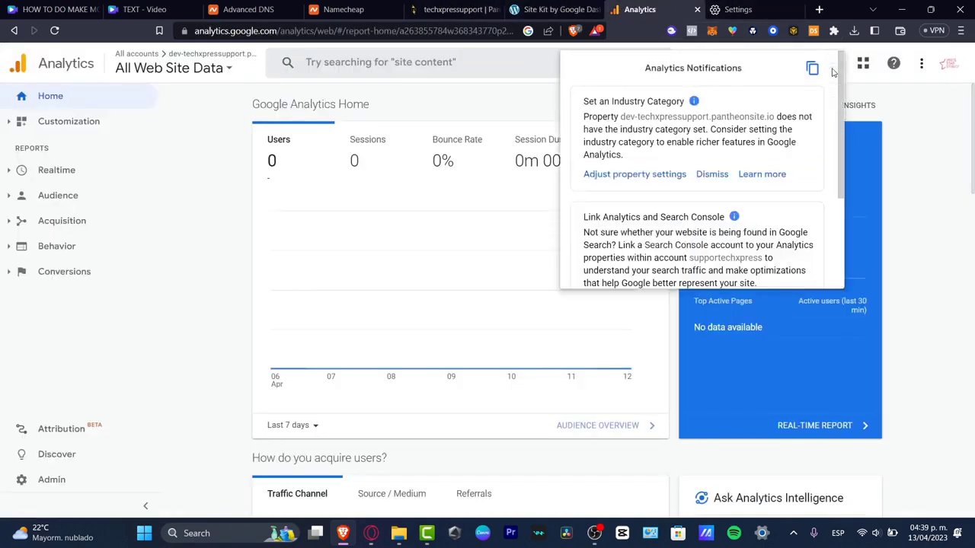
{"action": "left_click", "coordinate": [570, 6]}
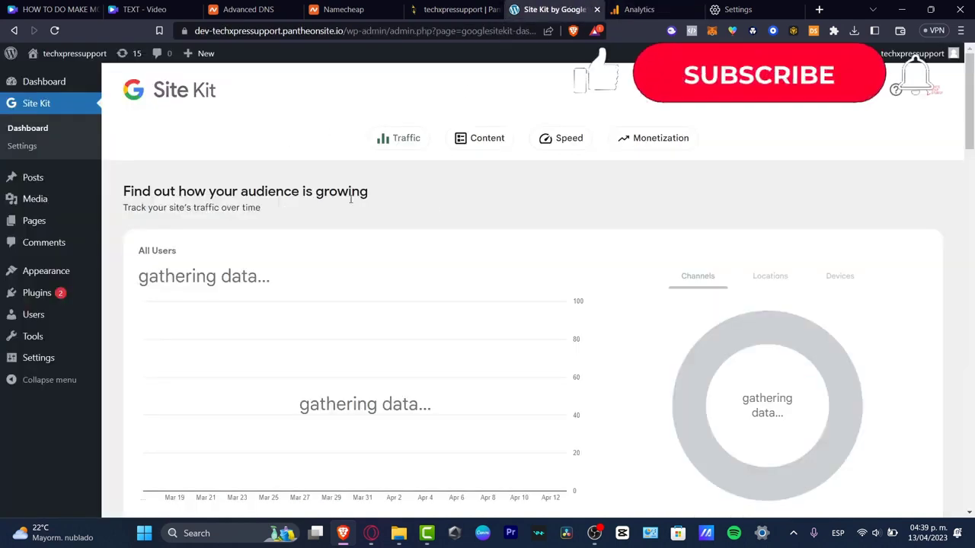